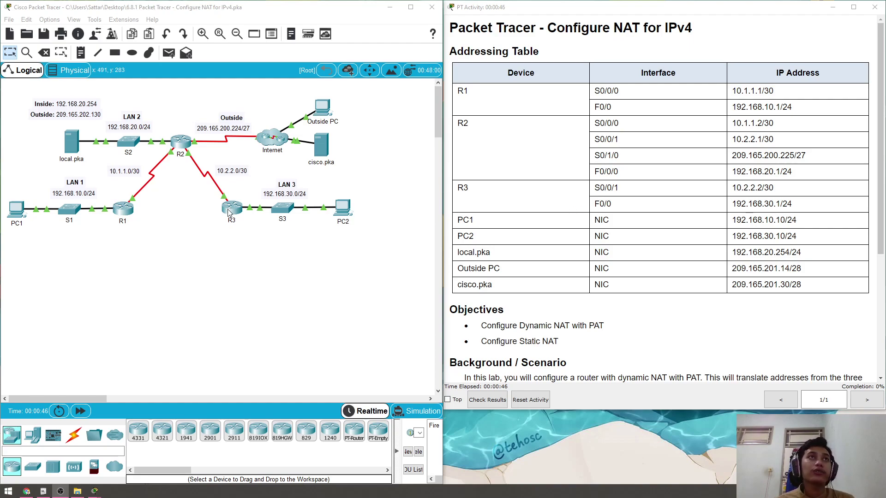
# Examine the NAT activity's addressing table, objectives, background scenario and list of instructions
pyautogui.click(271, 311)
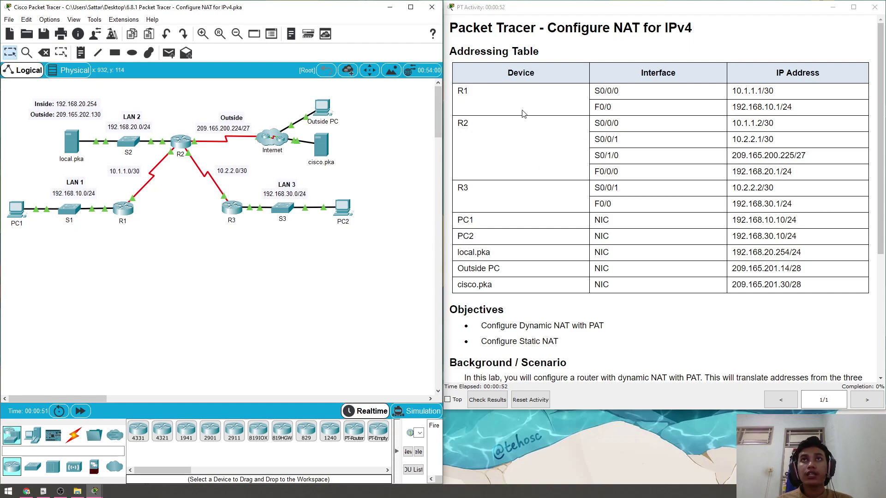
pyautogui.scroll(-4, 523, 135)
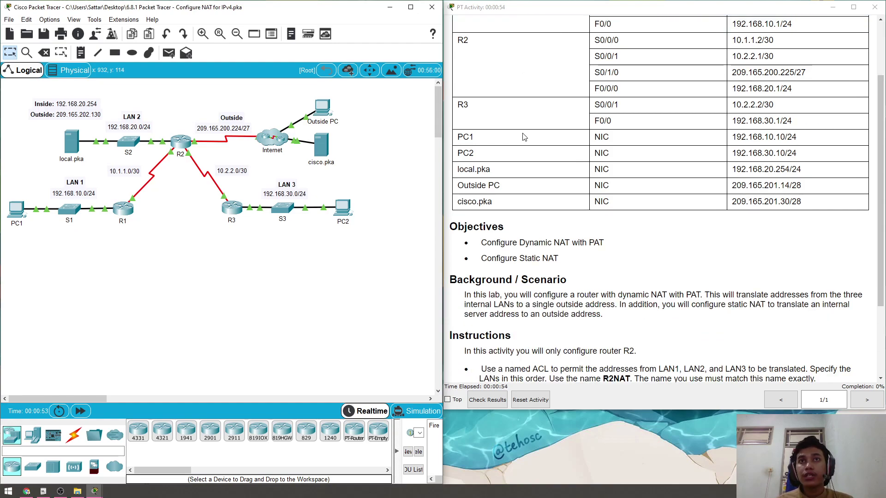
pyautogui.moveTo(476, 160); pyautogui.dragTo(487, 175)
pyautogui.click(569, 173)
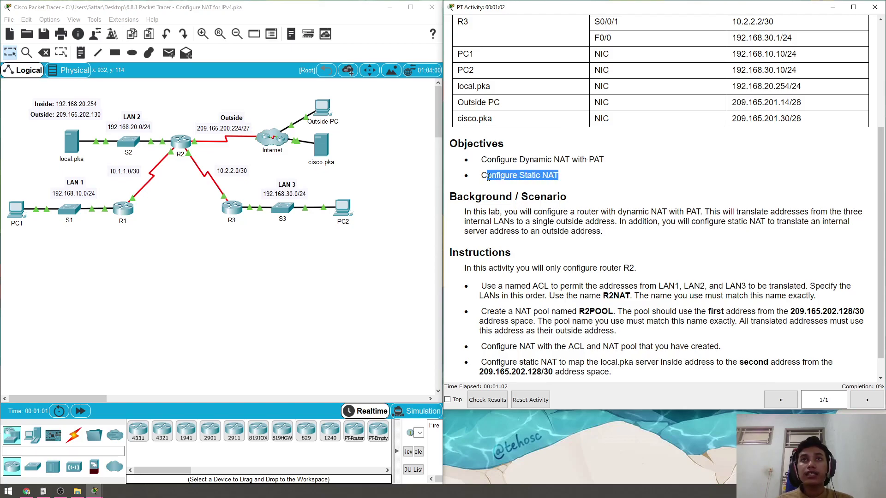
pyautogui.click(524, 185)
pyautogui.scroll(-1, 558, 180)
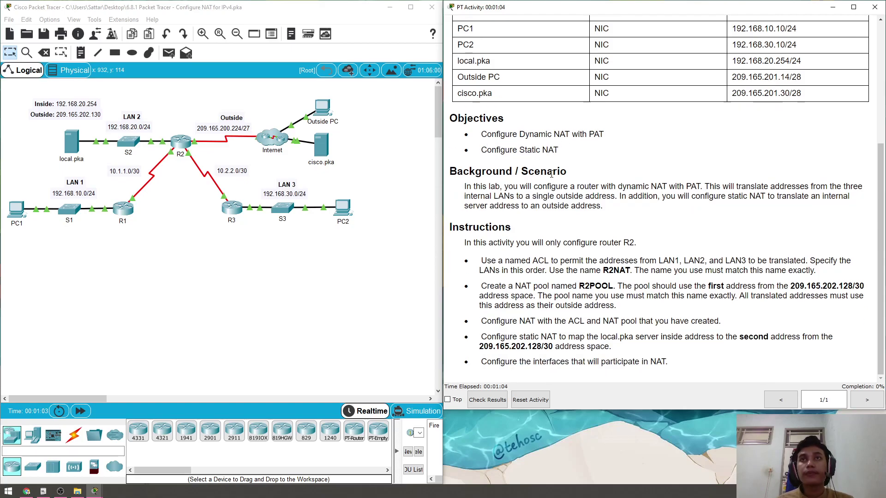
pyautogui.moveTo(599, 175); pyautogui.dragTo(528, 172)
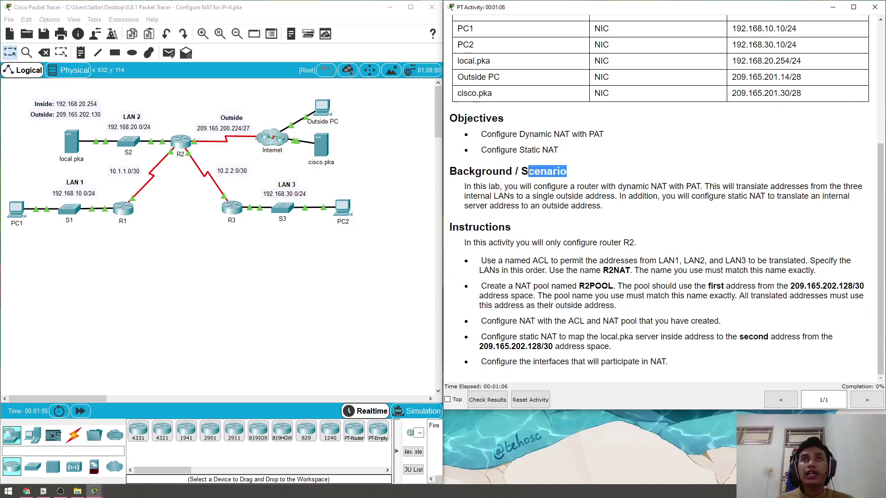
pyautogui.moveTo(519, 231); pyautogui.dragTo(465, 228)
pyautogui.click(465, 228)
# Enable the preference to always show port labels in the logical workspace
pyautogui.click(49, 19)
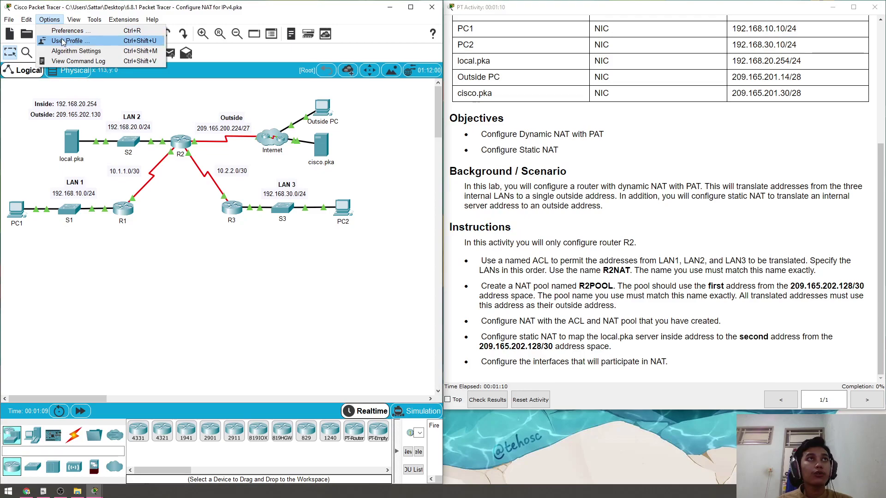
pyautogui.click(64, 32)
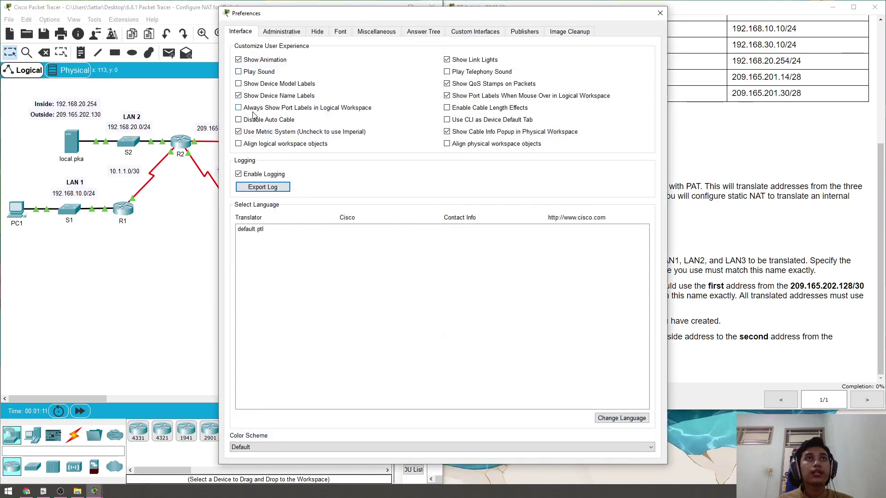
pyautogui.click(255, 109)
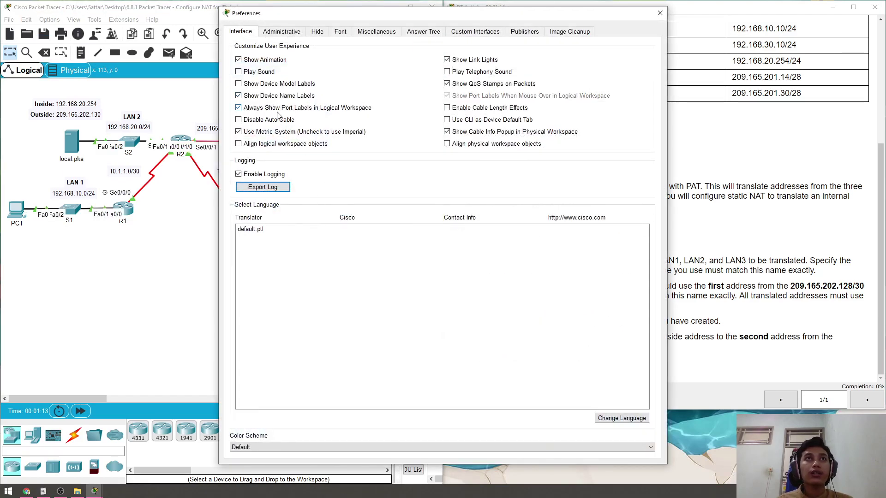
pyautogui.click(659, 13)
pyautogui.scroll(1, 507, 221)
pyautogui.scroll(-1, 480, 236)
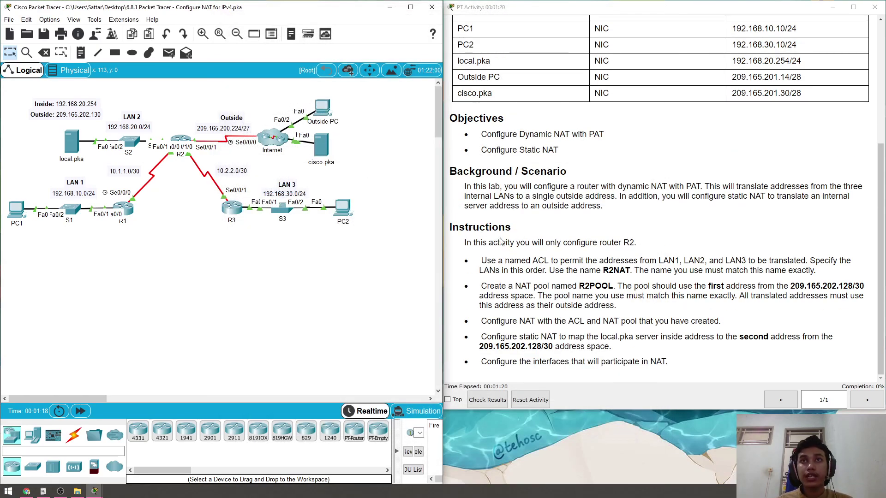
# Open router R2's command line and enter global configuration mode through privileged mode
pyautogui.moveTo(513, 242); pyautogui.dragTo(597, 243)
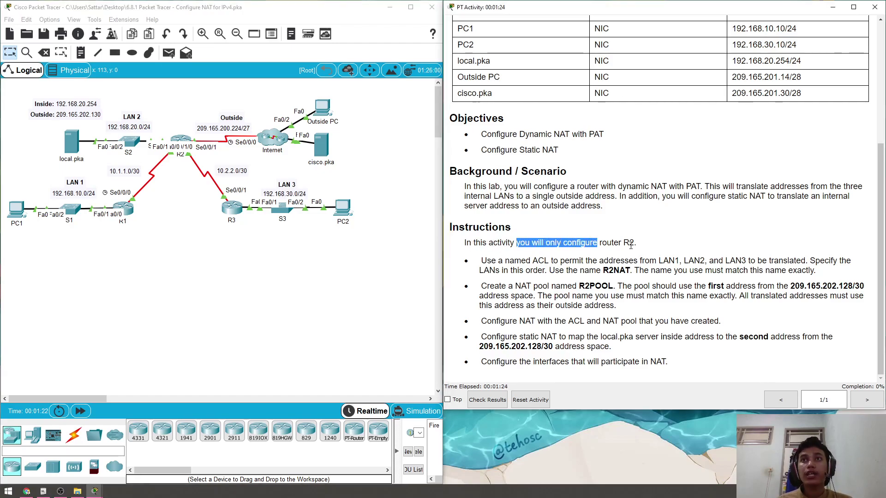
pyautogui.click(632, 244)
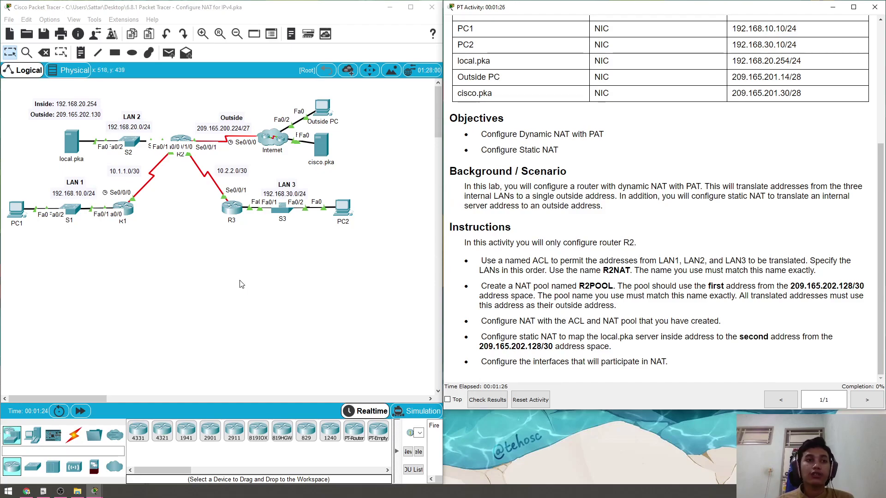
pyautogui.click(189, 140)
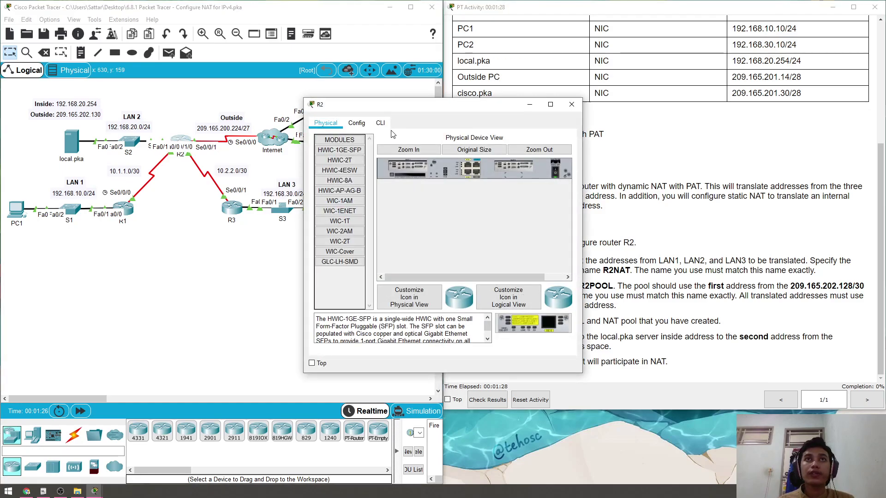
pyautogui.click(380, 122)
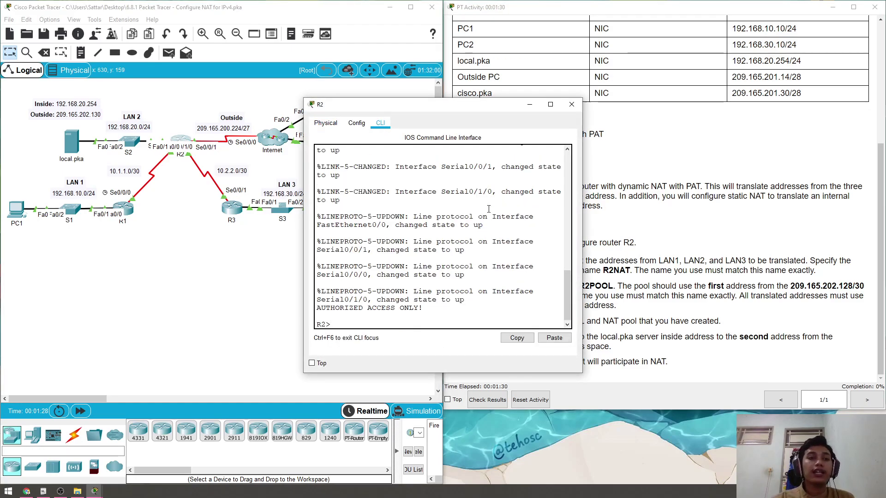
pyautogui.write('en')
pyautogui.press('Return')
pyautogui.write('conf t')
pyautogui.press('Return')
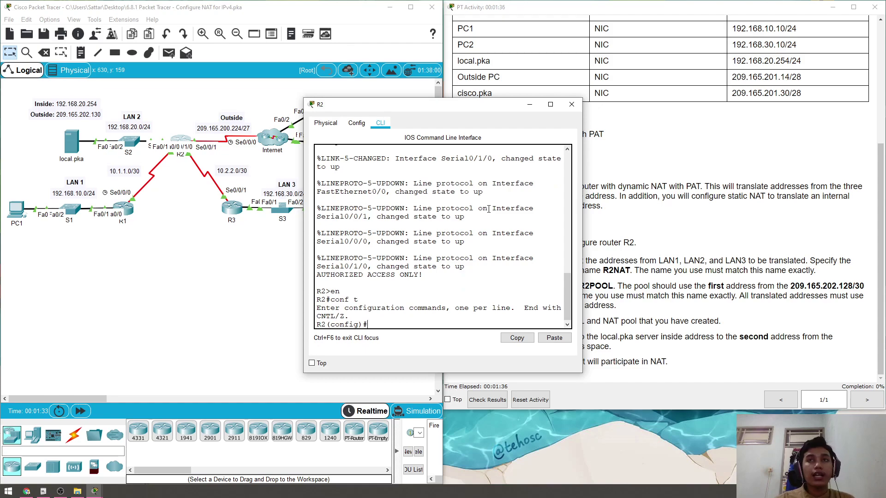
# Examine the instruction for the named ACL, including its required name and the order of the LANs
pyautogui.click(724, 260)
pyautogui.moveTo(491, 261); pyautogui.dragTo(546, 271)
pyautogui.click(522, 266)
pyautogui.moveTo(487, 262); pyautogui.dragTo(542, 265)
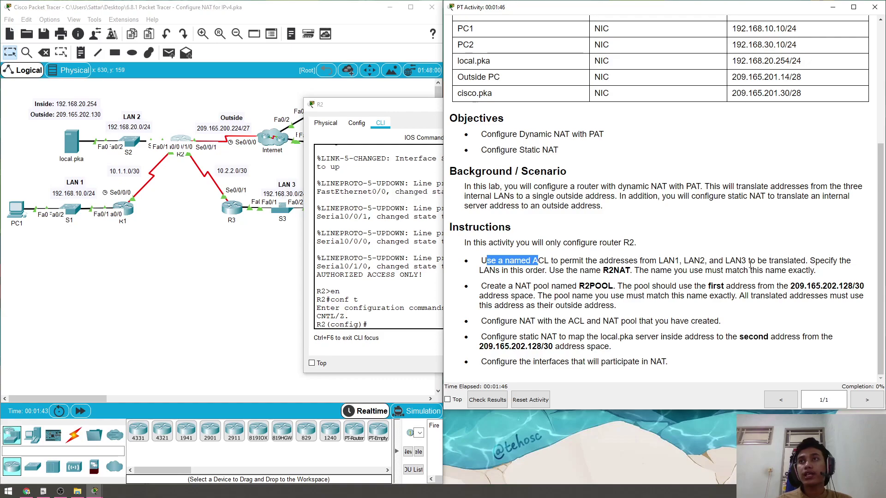
pyautogui.click(548, 270)
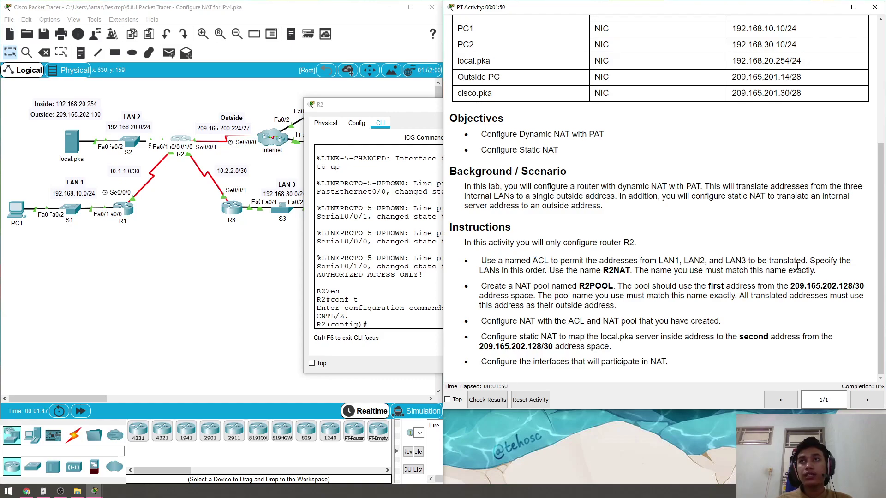
pyautogui.moveTo(516, 271); pyautogui.dragTo(730, 286)
pyautogui.click(553, 269)
pyautogui.click(610, 271)
pyautogui.click(637, 273)
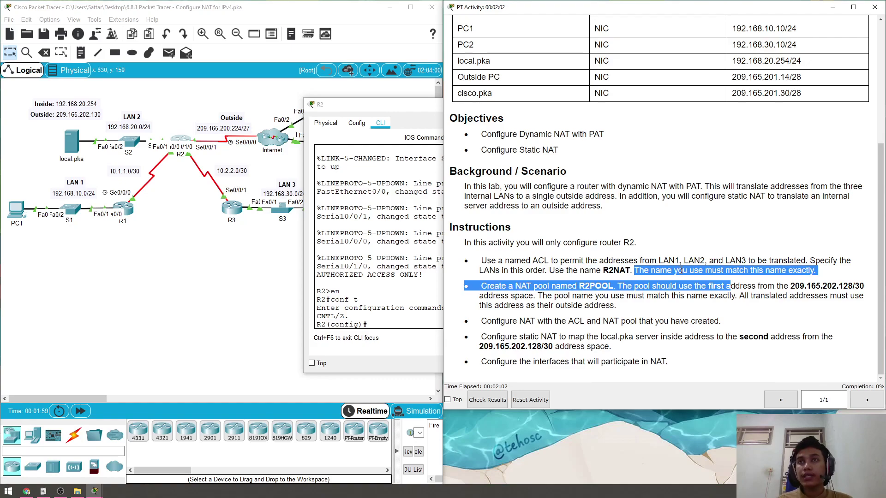
pyautogui.click(636, 287)
# Create a standard named access list called R2NAT on R2
pyautogui.click(410, 272)
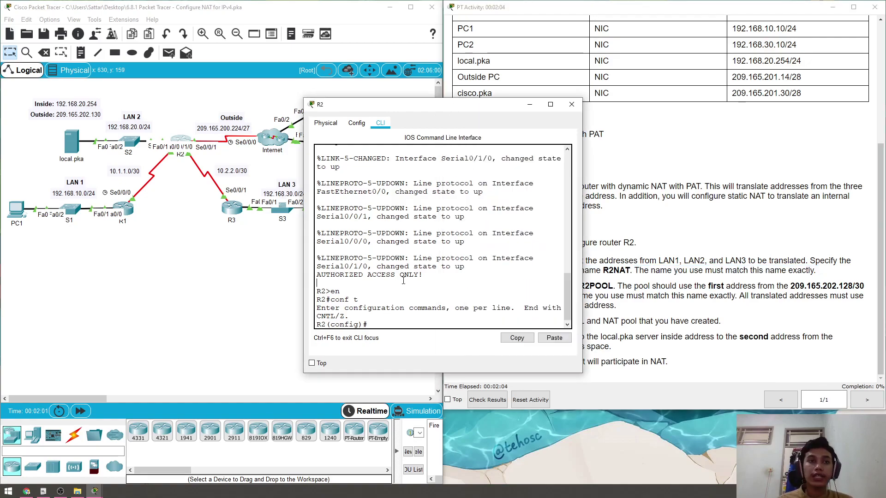
pyautogui.write('ip acc')
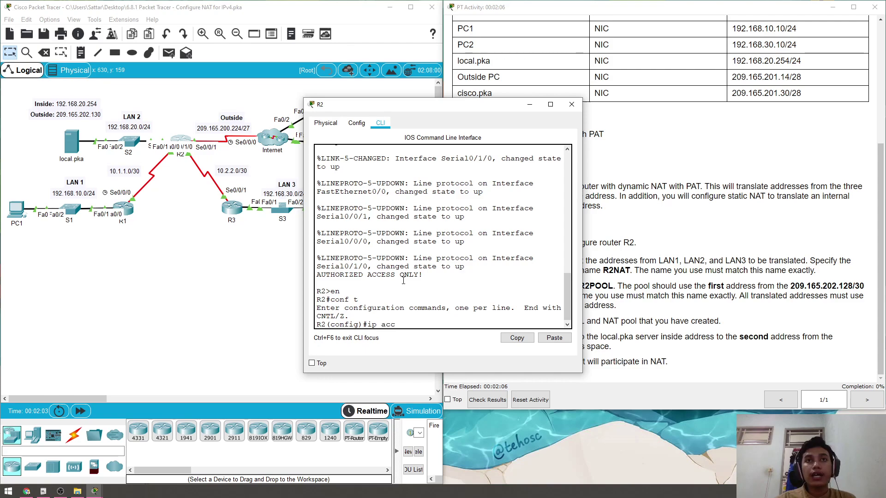
pyautogui.write('ess-;ist')
pyautogui.press('BackSpace')
pyautogui.press('BackSpace')
pyautogui.press('BackSpace')
pyautogui.press('BackSpace')
pyautogui.write('list standard')
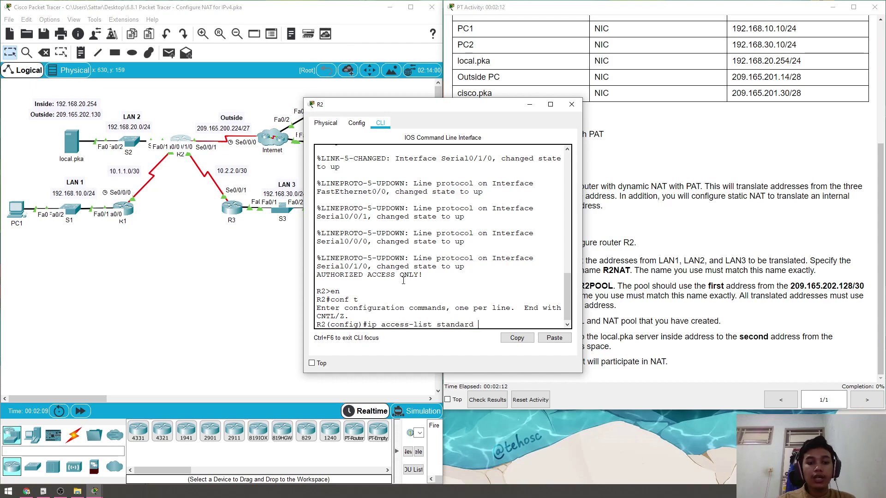
pyautogui.write(' R2NAT')
pyautogui.press('Return')
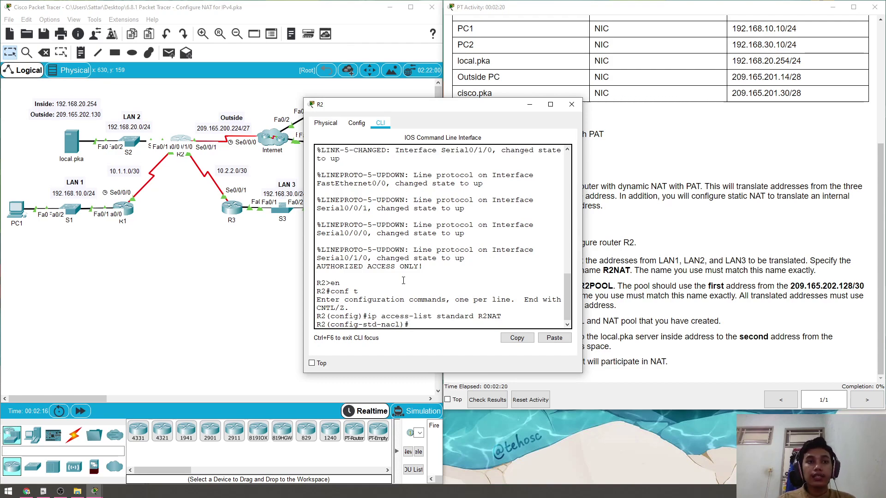
# Permit the LAN 1 network 192.168.10.0 with wildcard mask 0.0.0.255 in the R2NAT access list
pyautogui.write('permti')
pyautogui.press('BackSpace')
pyautogui.press('BackSpace')
pyautogui.write('it')
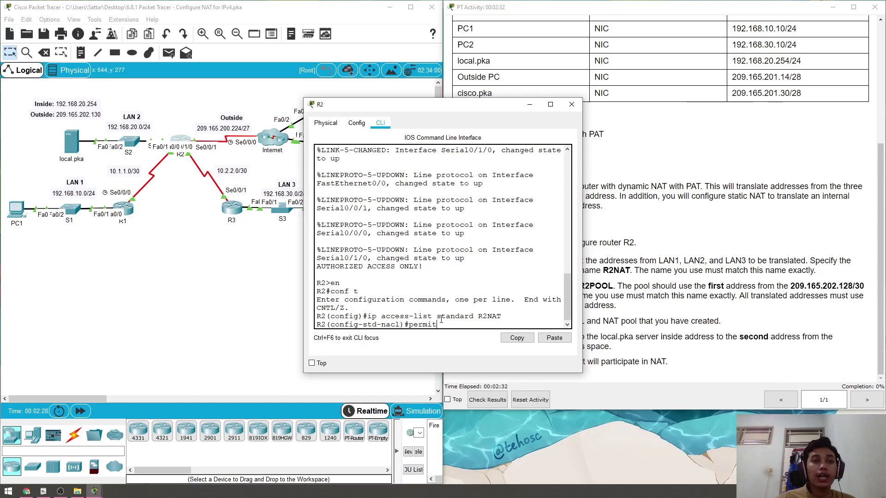
pyautogui.write('19')
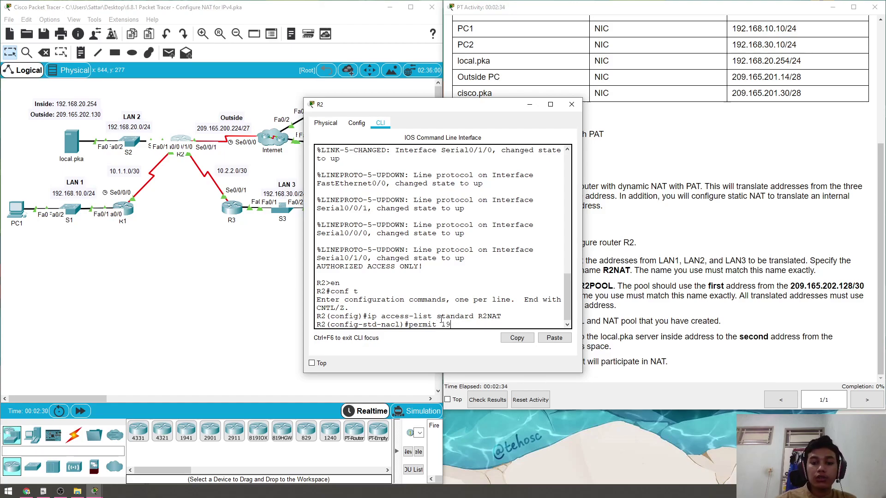
pyautogui.write('2.168.10.0')
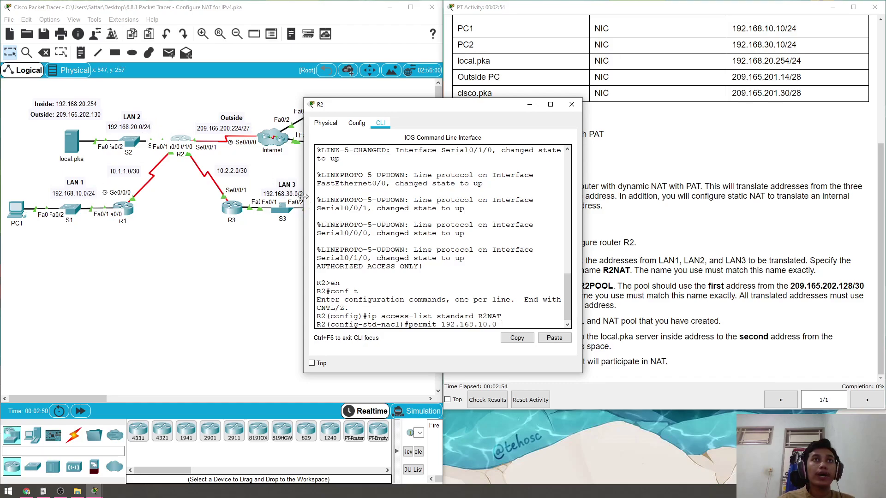
pyautogui.moveTo(374, 109)
pyautogui.mouseDown()
pyautogui.moveTo(392, 109)
pyautogui.moveTo(376, 109)
pyautogui.mouseUp()
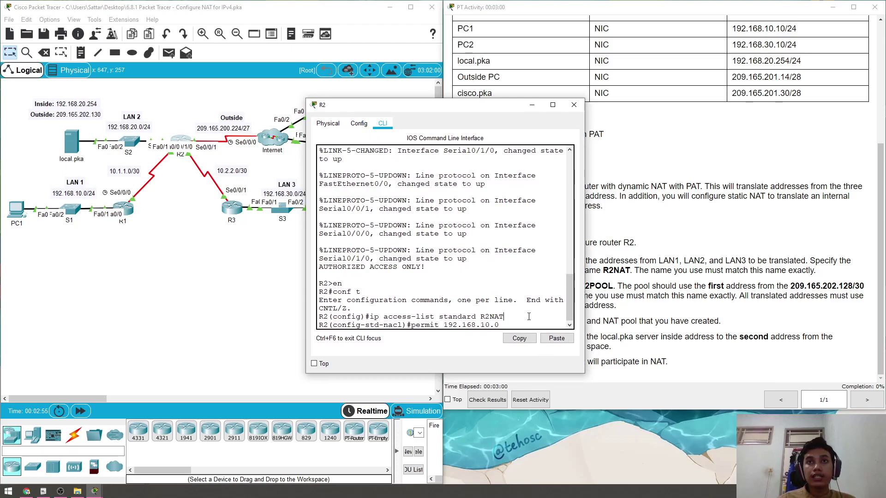
pyautogui.write('0')
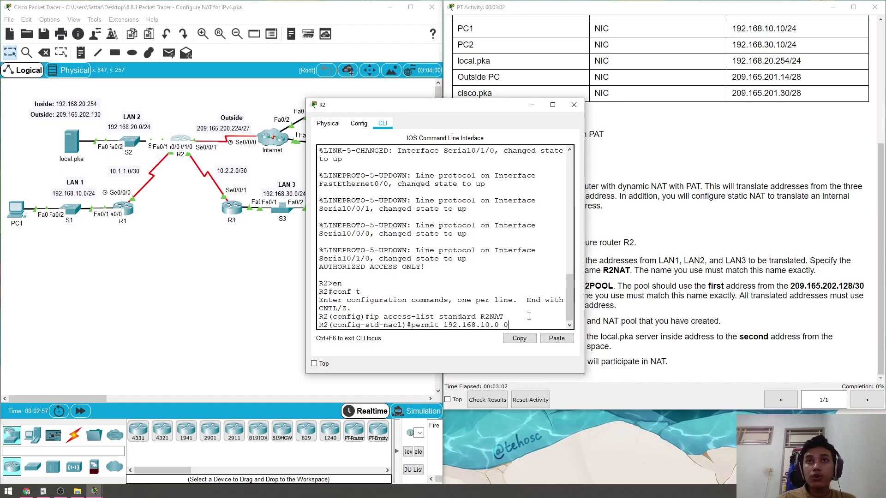
pyautogui.write('.0')
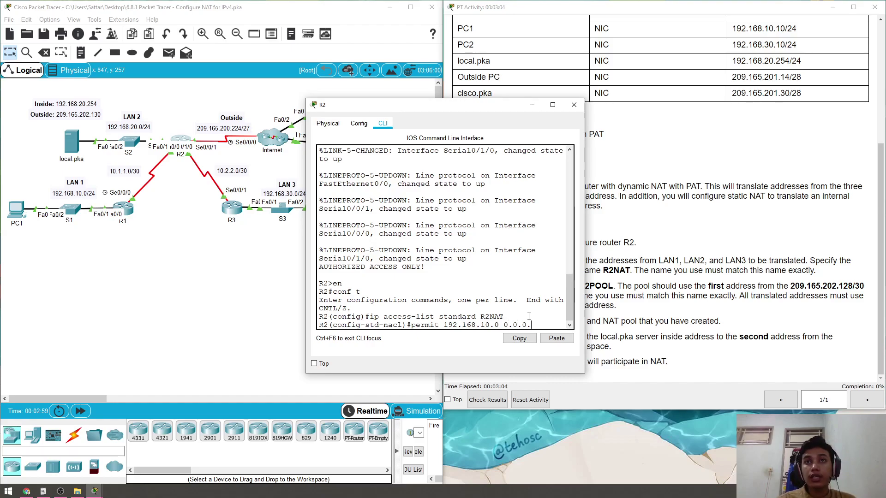
pyautogui.write('.0.')
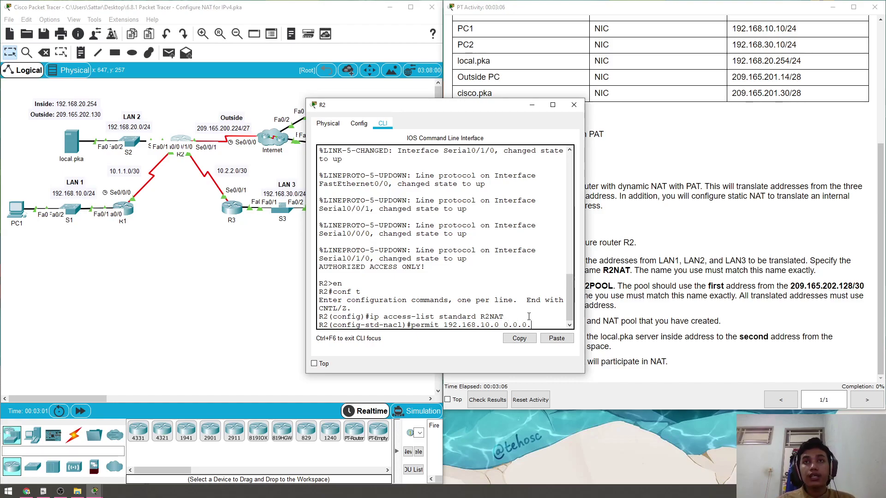
pyautogui.write('255')
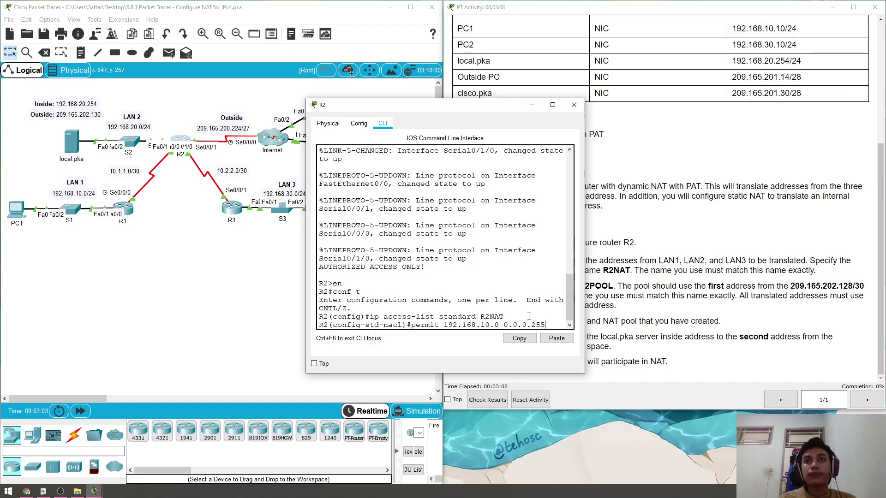
pyautogui.press('Return')
# Permit the LAN 2 network 192.168.20.0 with wildcard mask 0.0.0.255 in the R2NAT access list
pyautogui.press('Up')
pyautogui.press('Left')
pyautogui.press('Left')
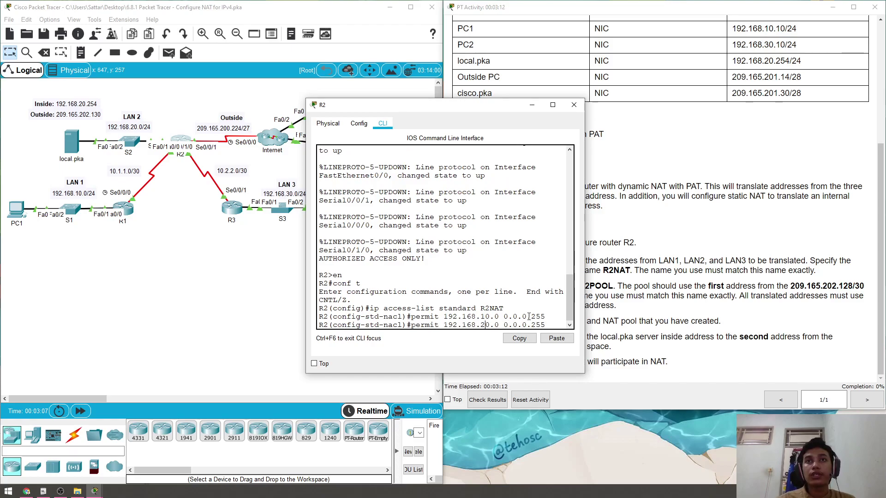
pyautogui.press('Return')
# Permit the LAN 3 network 192.168.30.0 with wildcard mask 0.0.0.255 and return to global configuration mode
pyautogui.press('Up')
pyautogui.press('Left')
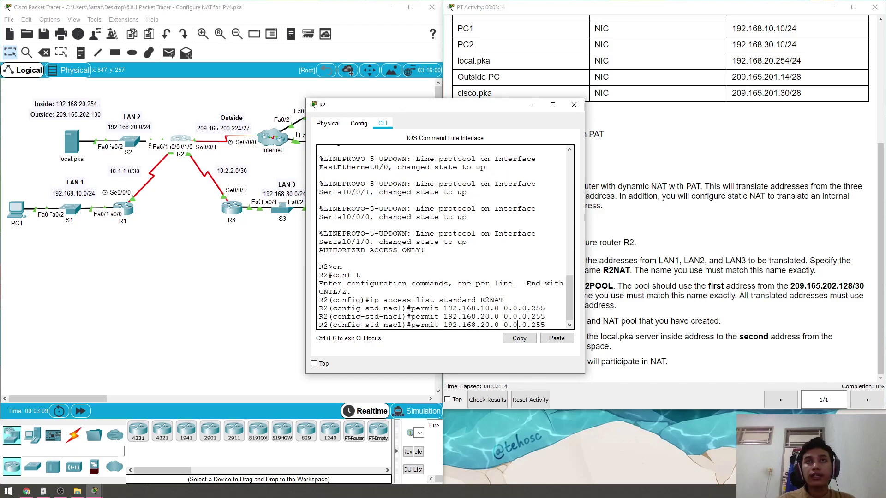
pyautogui.press('Left')
pyautogui.press('Left')
pyautogui.press('Left')
pyautogui.press('Left')
pyautogui.press('Left')
pyautogui.press('Left')
pyautogui.press('Left')
pyautogui.press('Left')
pyautogui.press('Left')
pyautogui.press('Left')
pyautogui.press('Left')
pyautogui.press('Left')
pyautogui.press('BackSpace')
pyautogui.write('3')
pyautogui.press('Return')
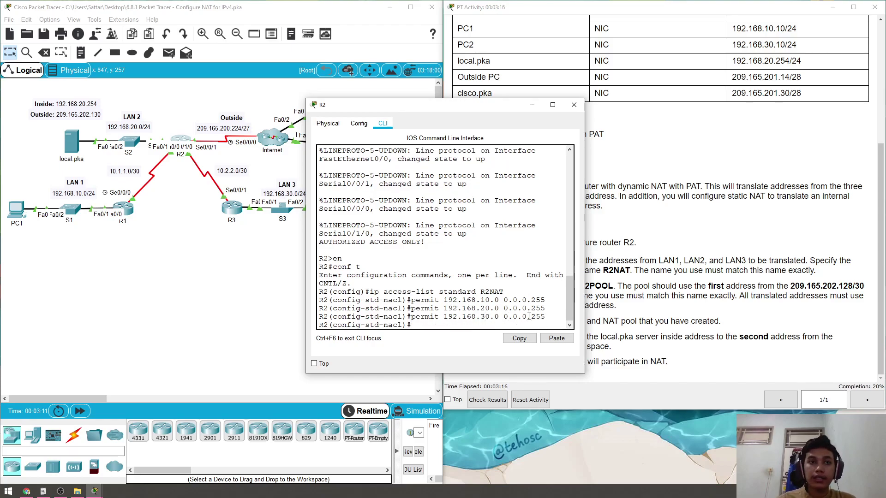
pyautogui.write('ex')
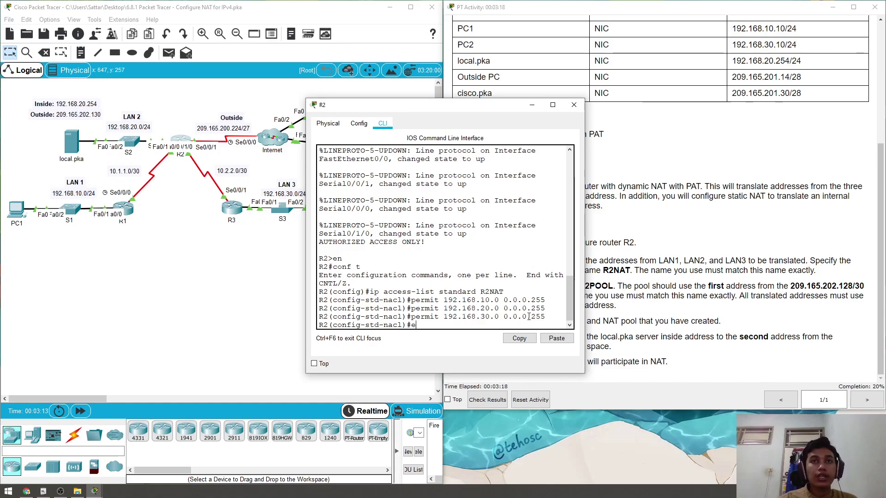
pyautogui.press('Return')
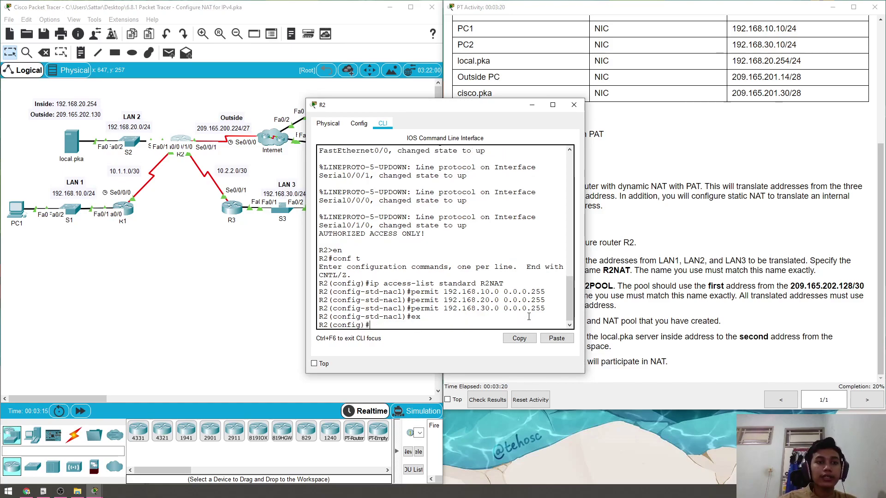
# Read the activity instruction for creating the R2POOL NAT pool, including its required name and the address space to use
pyautogui.click(587, 326)
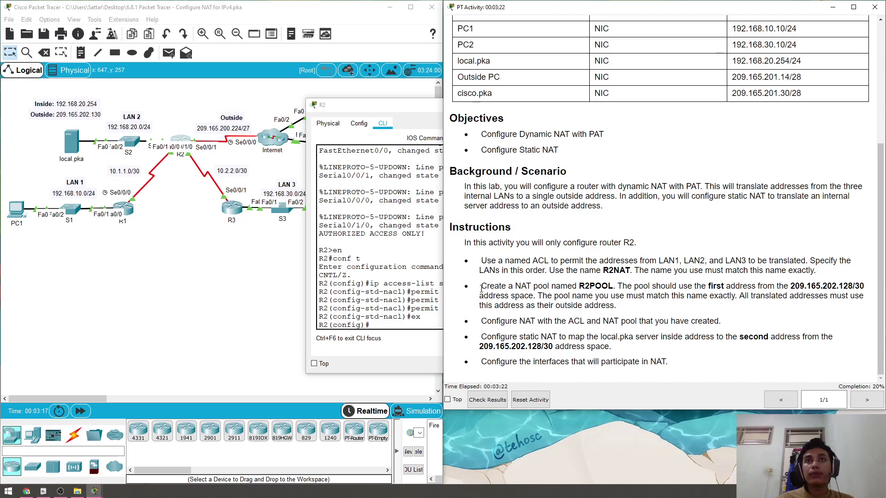
pyautogui.moveTo(482, 287); pyautogui.dragTo(548, 287)
pyautogui.click(566, 296)
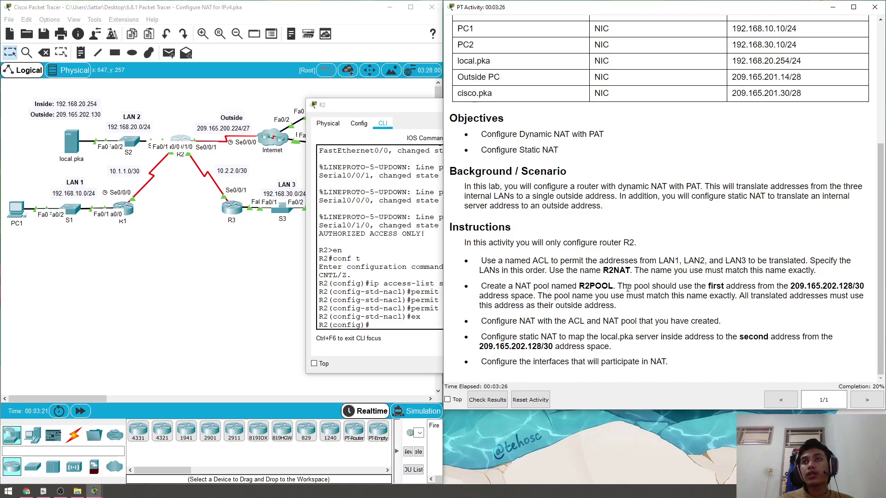
pyautogui.moveTo(618, 286); pyautogui.dragTo(721, 288)
pyautogui.click(644, 305)
pyautogui.click(669, 298)
pyautogui.click(700, 303)
pyautogui.click(710, 303)
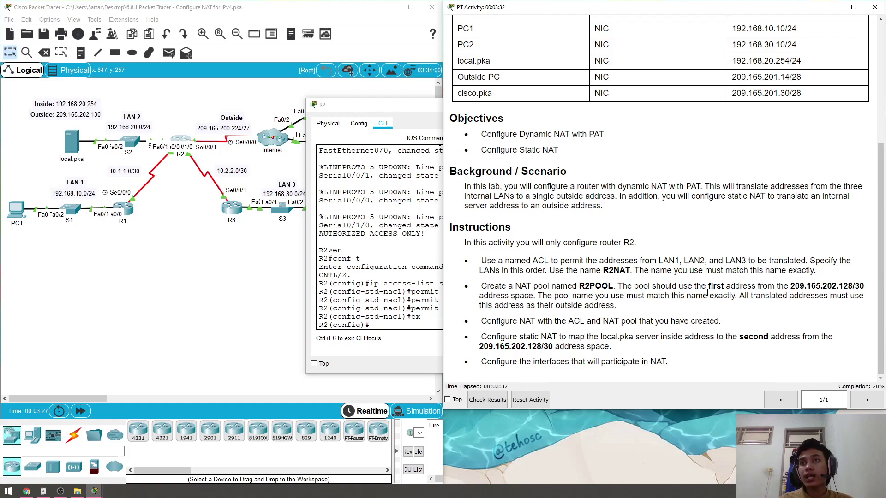
pyautogui.moveTo(702, 289); pyautogui.dragTo(732, 289)
pyautogui.click(760, 294)
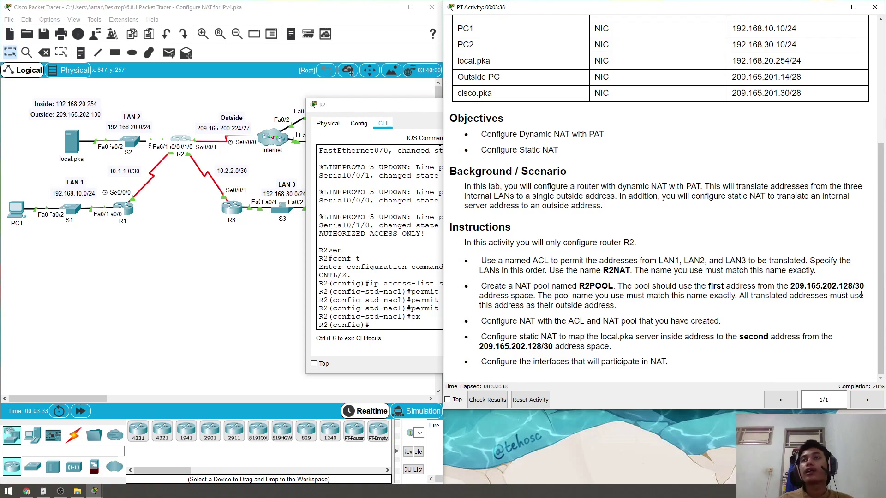
pyautogui.moveTo(836, 286); pyautogui.dragTo(853, 286)
pyautogui.click(779, 287)
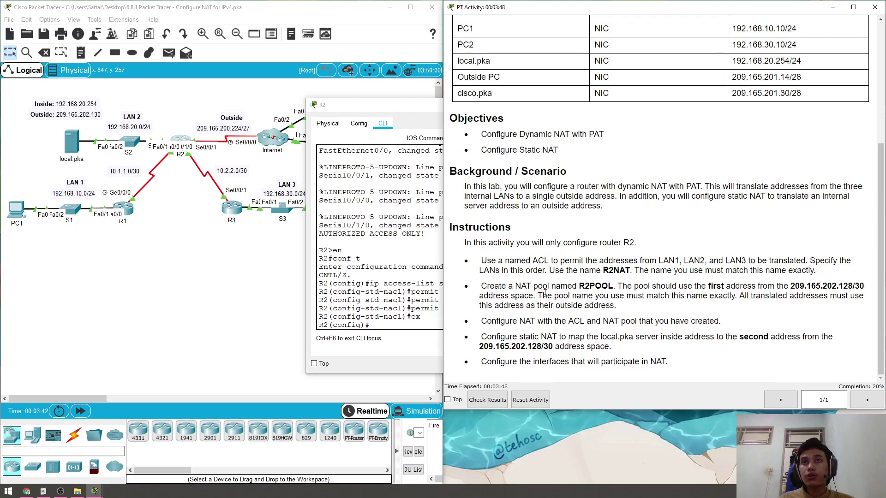
pyautogui.moveTo(560, 296); pyautogui.dragTo(652, 296)
pyautogui.click(646, 306)
pyautogui.click(592, 288)
pyautogui.moveTo(584, 288); pyautogui.dragTo(633, 289)
pyautogui.click(671, 309)
# Create the NAT pool R2POOL on R2 with start and end address 209.165.202.129 and netmask 255.255.255.255
pyautogui.click(397, 282)
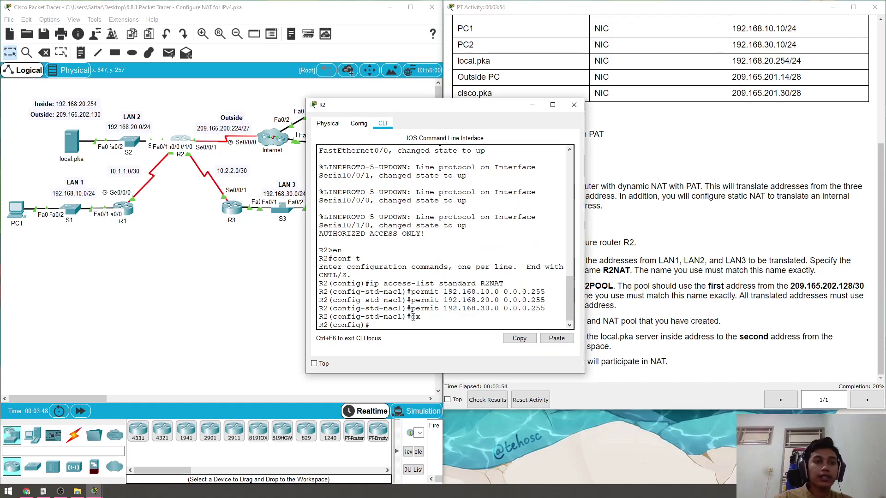
pyautogui.write('ip nat ')
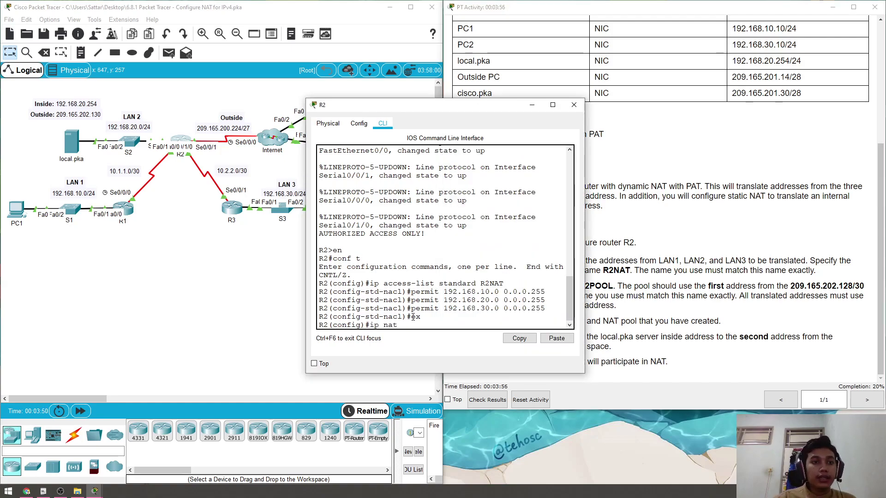
pyautogui.write('pool')
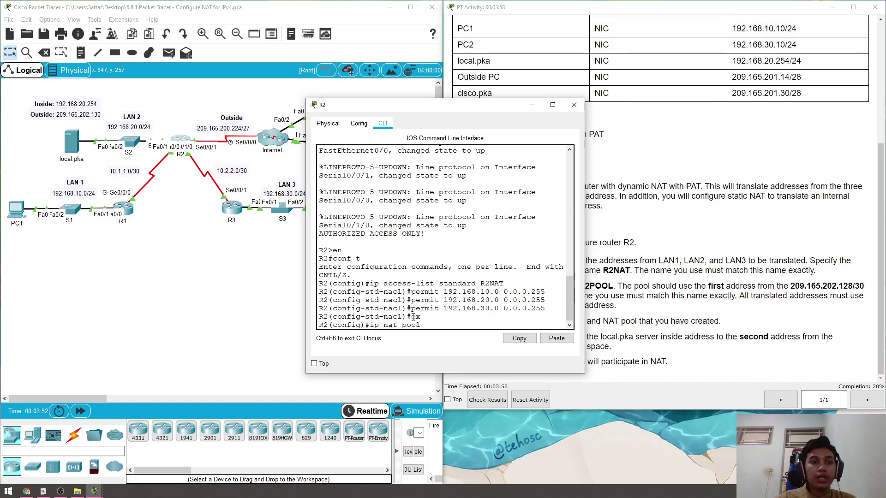
pyautogui.write(' R2PO')
pyautogui.write('OL')
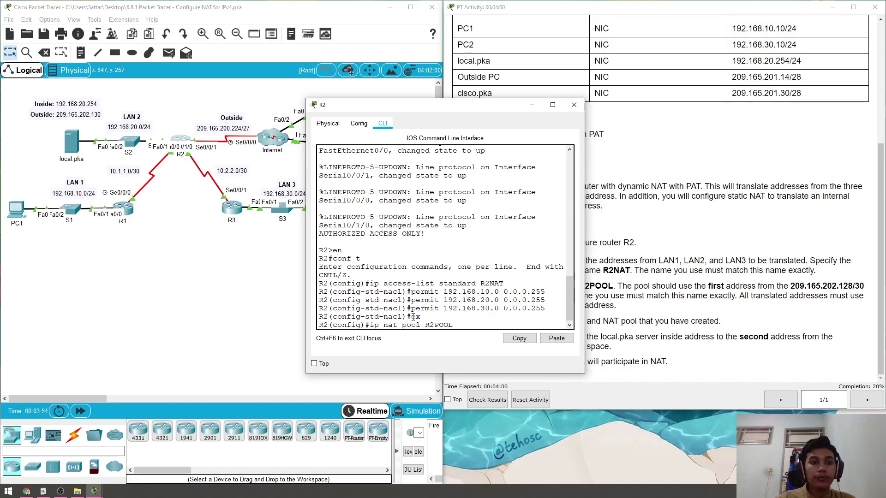
pyautogui.write(' 209.165')
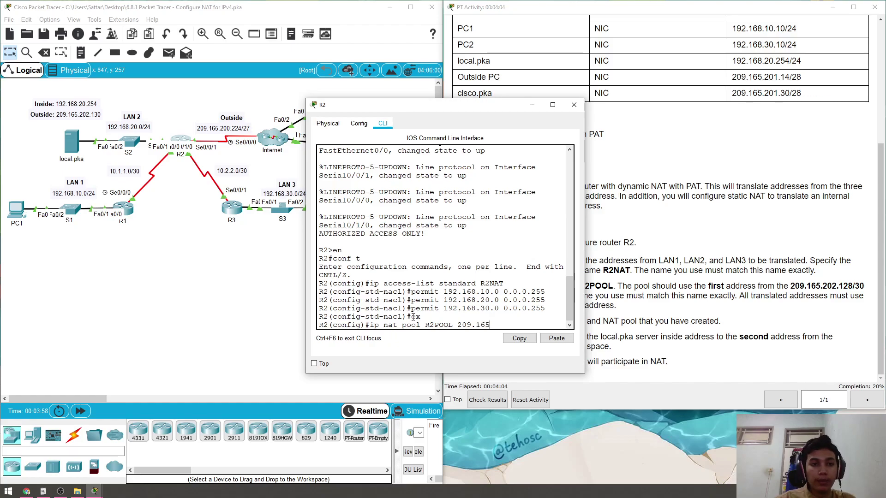
pyautogui.write('.202.129')
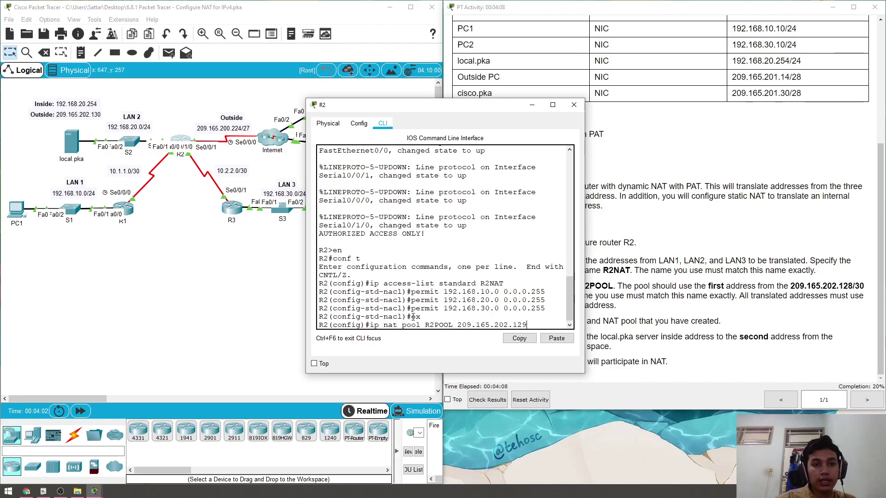
pyautogui.write(' 209.165')
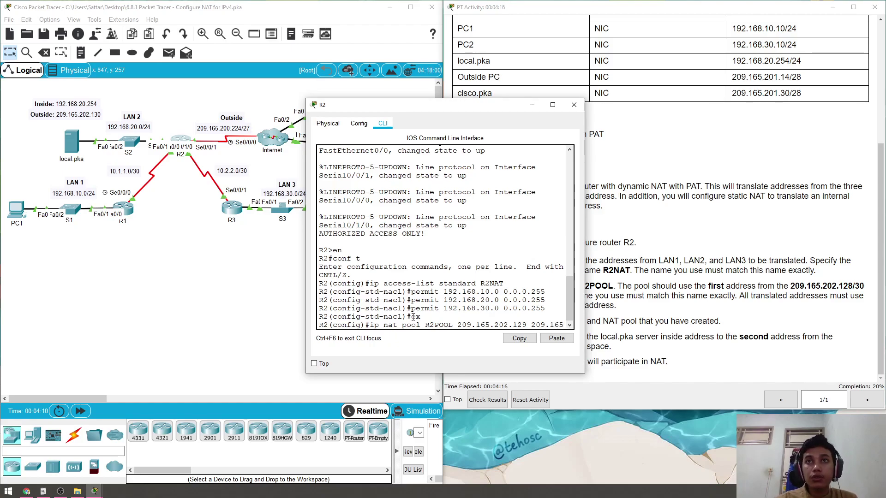
pyautogui.write('2')
pyautogui.press('BackSpace')
pyautogui.write('.202.')
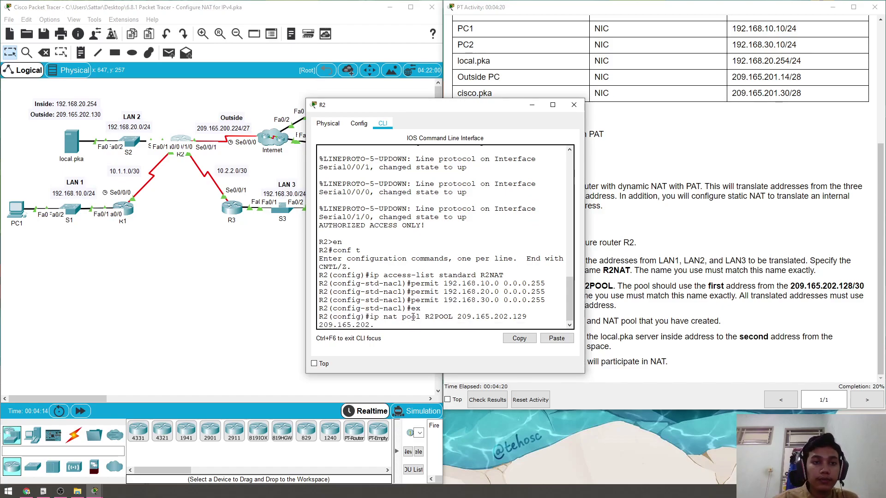
pyautogui.write('129')
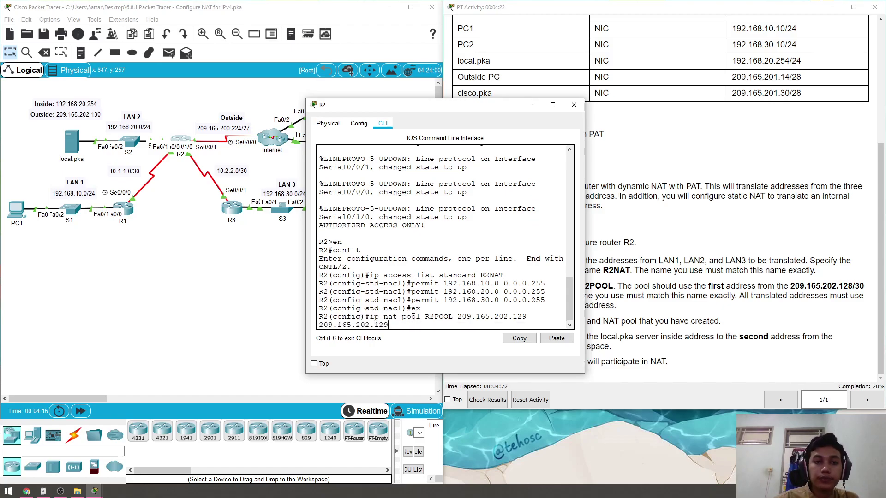
pyautogui.write(' netmask ')
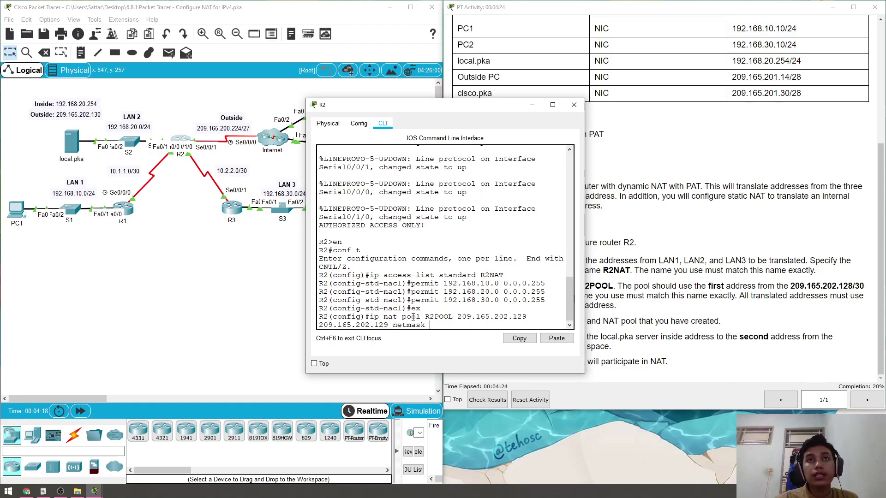
pyautogui.write('255.255.255.255.255.25')
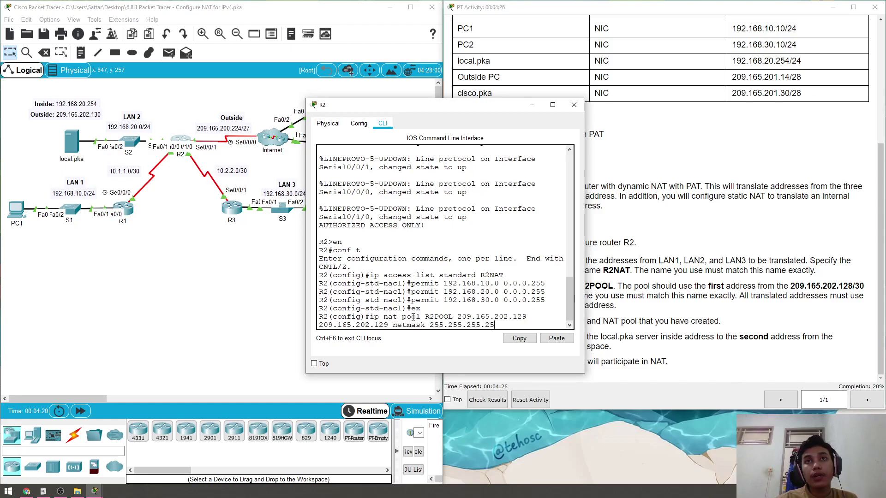
pyautogui.press('Return')
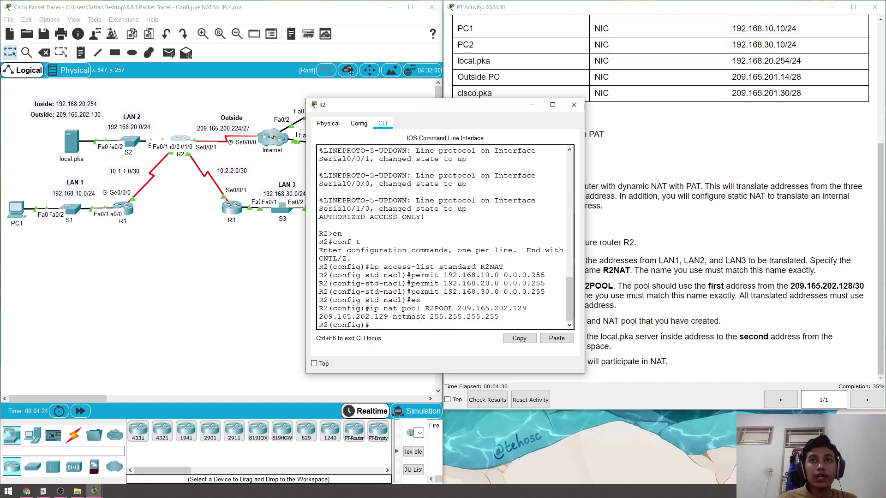
# Configure inside source NAT on R2 with access list R2NAT, pool name R2POOl and the overload option
pyautogui.moveTo(716, 286); pyautogui.dragTo(723, 286)
pyautogui.moveTo(552, 321); pyautogui.dragTo(635, 322)
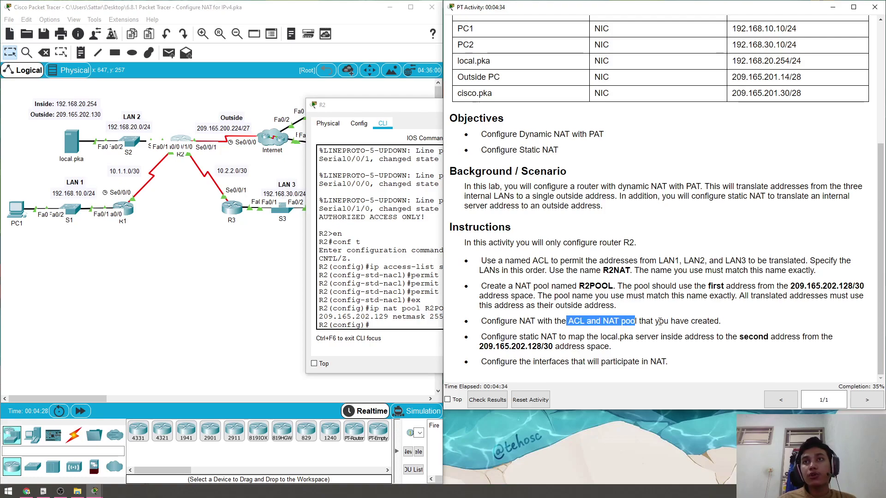
pyautogui.click(395, 276)
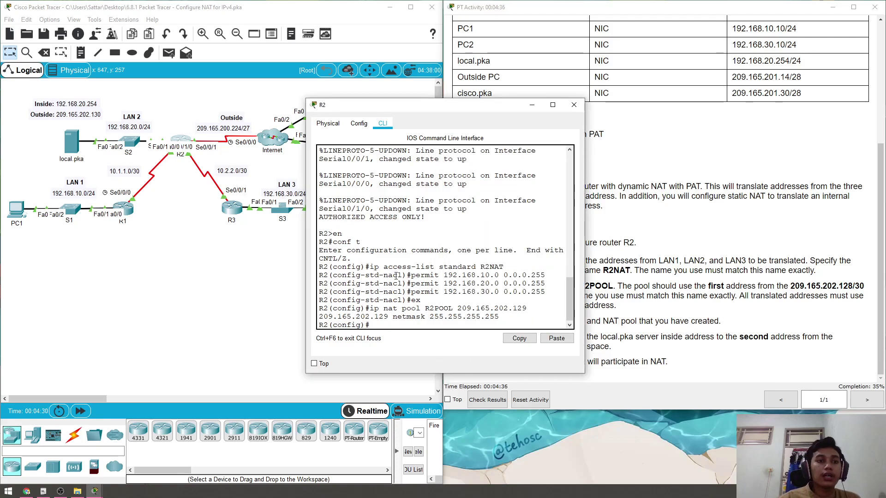
pyautogui.write('ip nat insei')
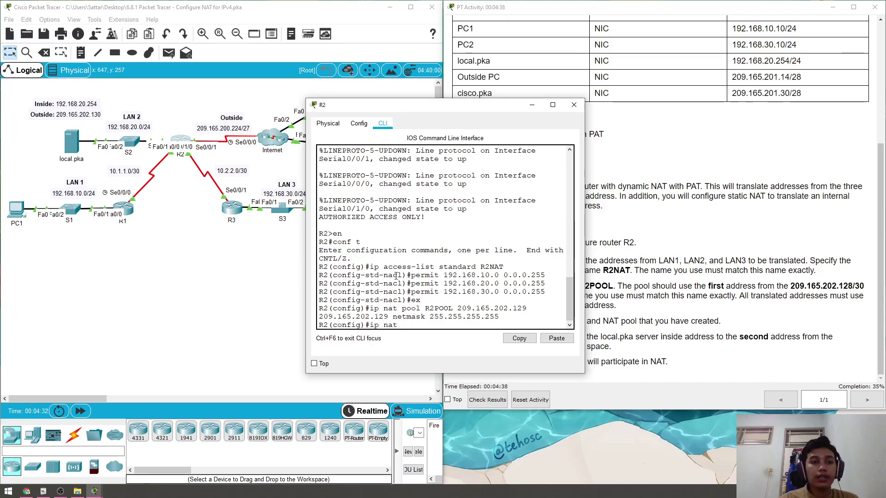
pyautogui.press('BackSpace')
pyautogui.press('BackSpace')
pyautogui.write('ide')
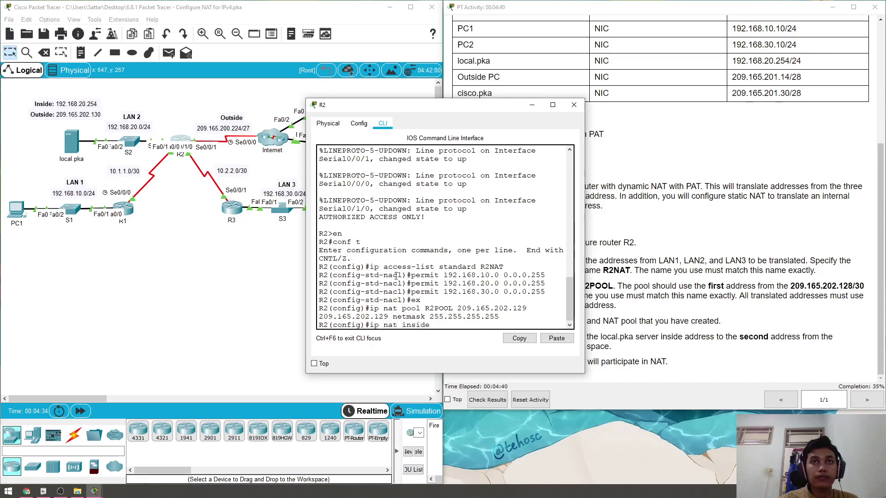
pyautogui.write('  source')
pyautogui.press('BackSpace')
pyautogui.press('BackSpace')
pyautogui.press('BackSpace')
pyautogui.press('BackSpace')
pyautogui.press('BackSpace')
pyautogui.press('BackSpace')
pyautogui.press('BackSpace')
pyautogui.write('source list')
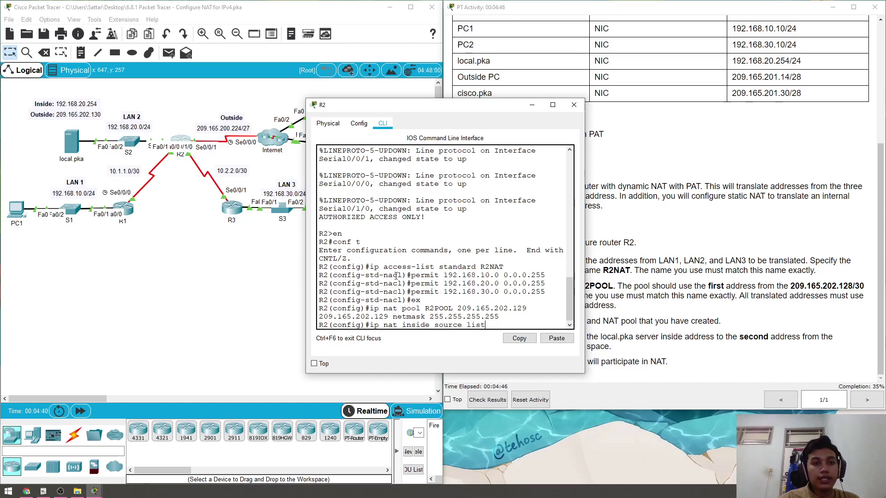
pyautogui.write(' R2NAT')
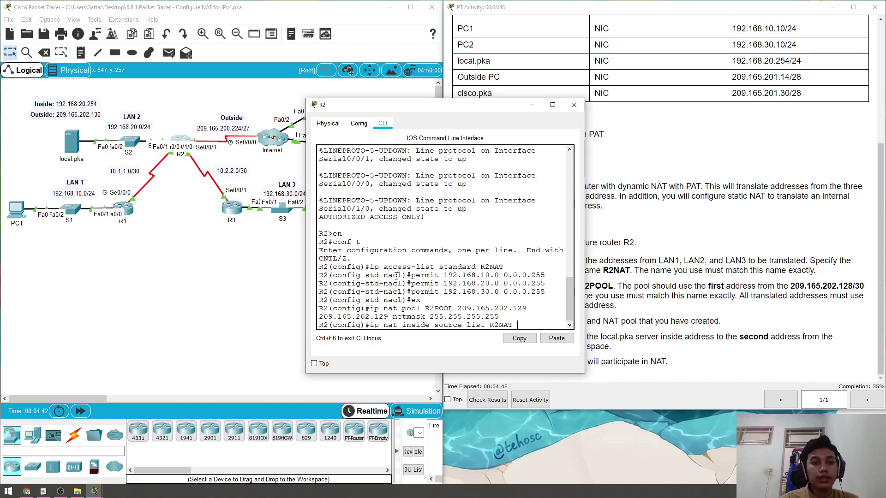
pyautogui.write(' pool ')
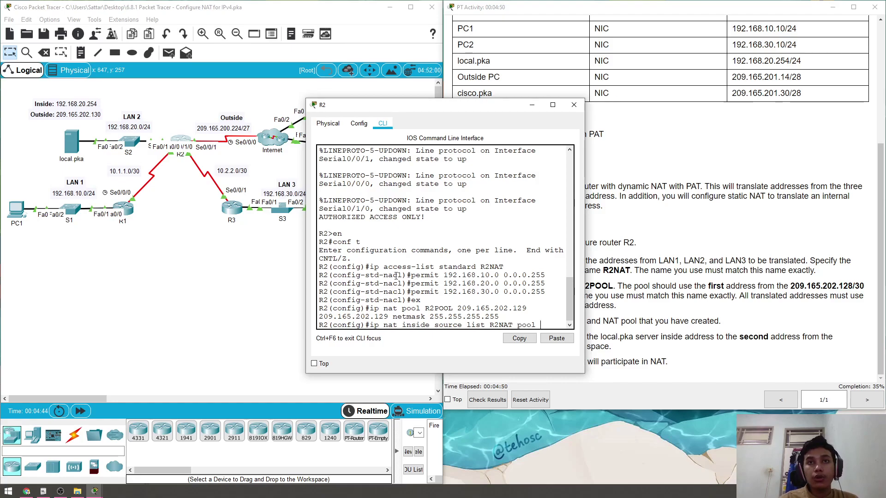
pyautogui.write('R2POOl')
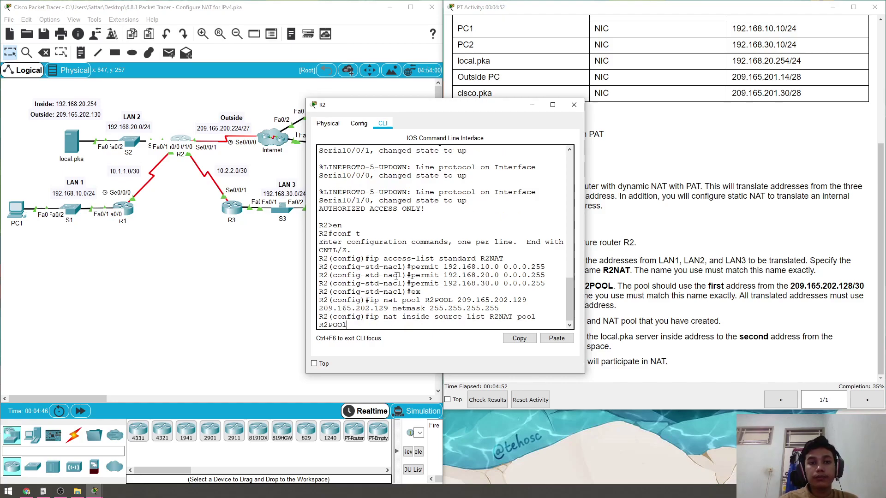
pyautogui.write(' overload')
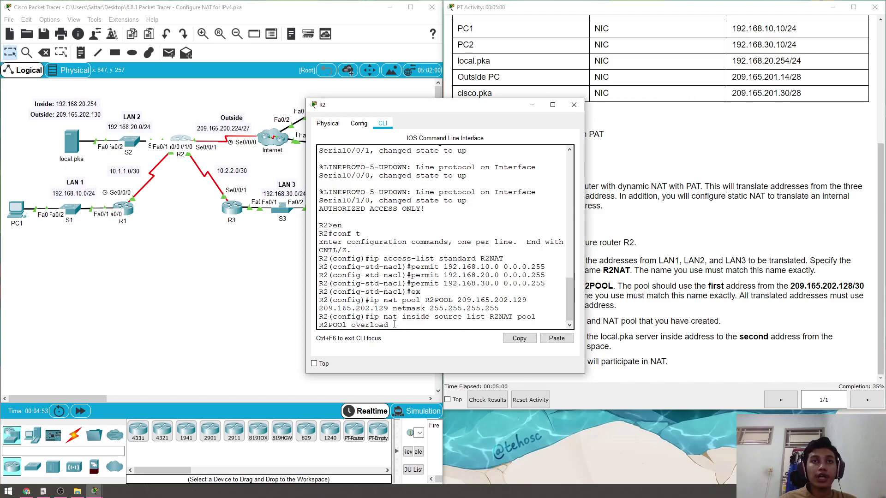
pyautogui.press('Return')
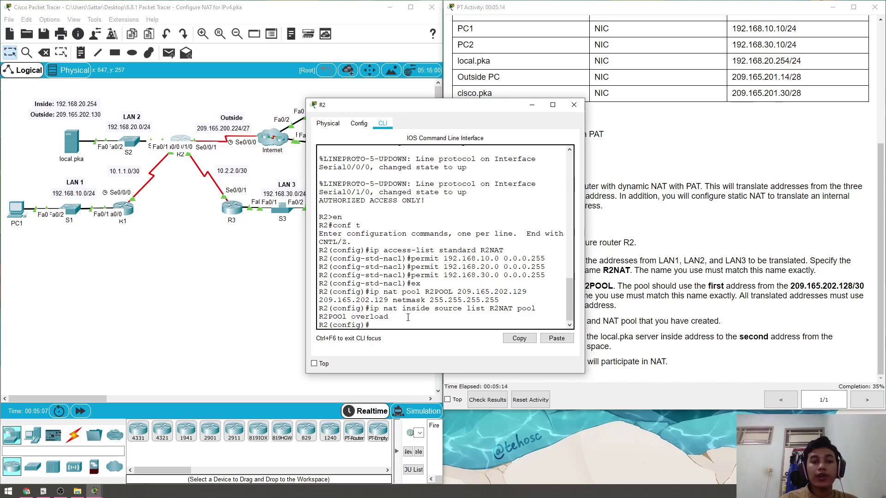
# Configure static inside source NAT on R2 mapping the local.pka server address 192.168.20.254 to 209.165.202.130
pyautogui.click(784, 316)
pyautogui.moveTo(552, 339); pyautogui.dragTo(588, 339)
pyautogui.click(376, 300)
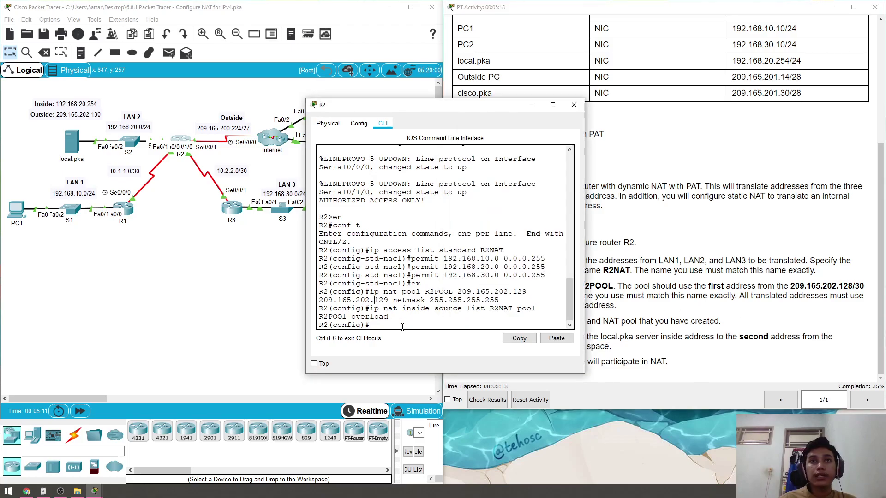
pyautogui.write('ip nat inside')
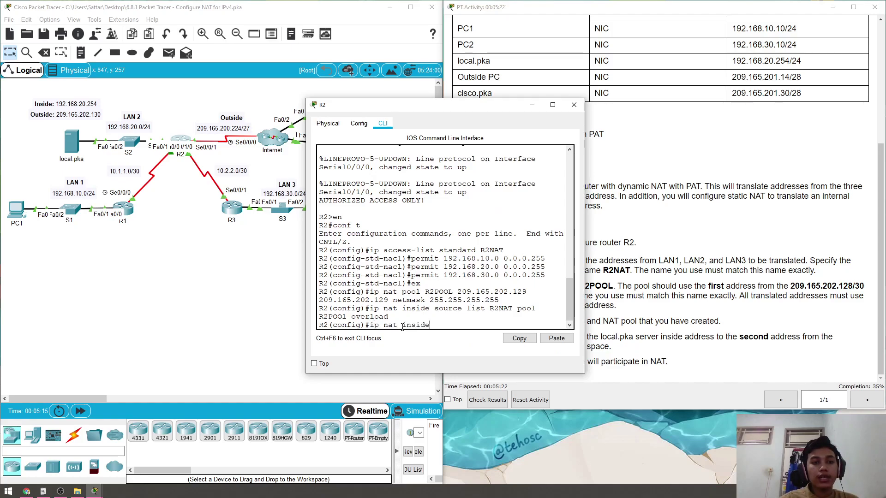
pyautogui.write(' source')
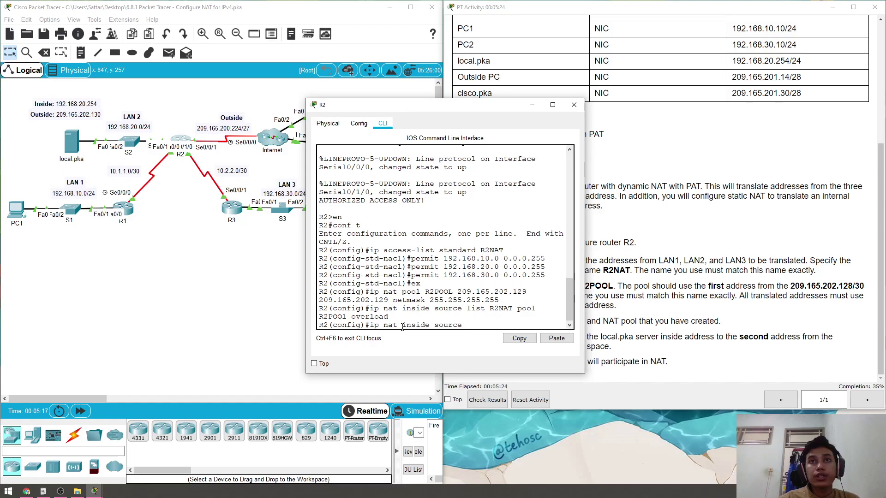
pyautogui.write(' static')
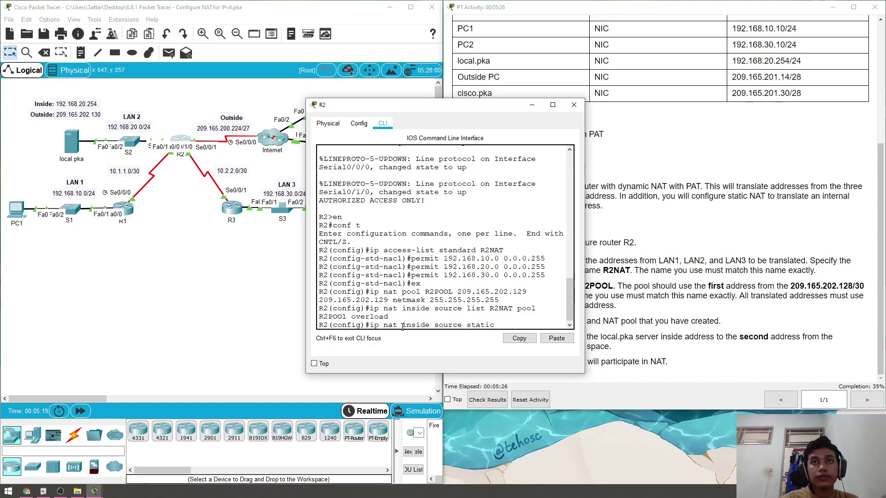
pyautogui.write(' 192.')
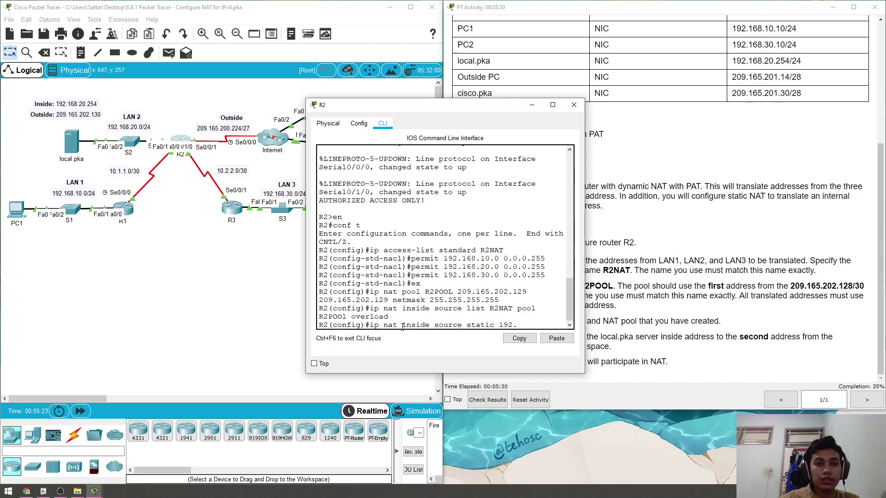
pyautogui.write('168.20.254 20')
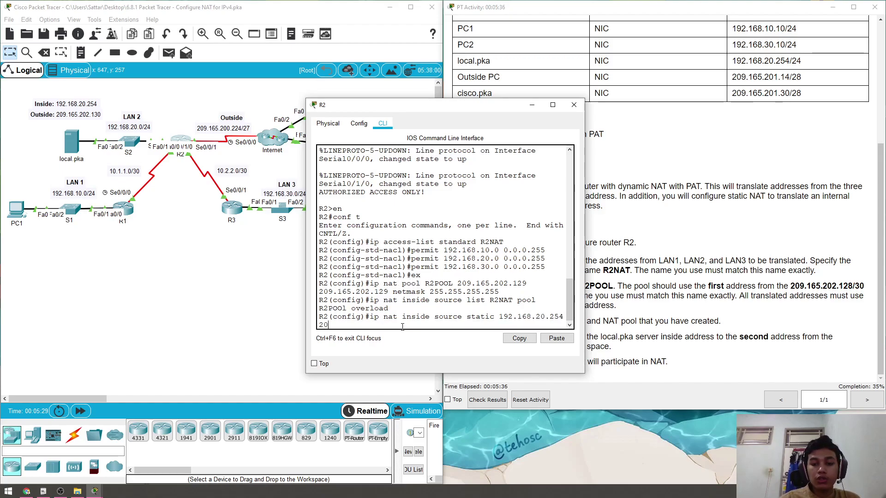
pyautogui.write('9.165.202.130')
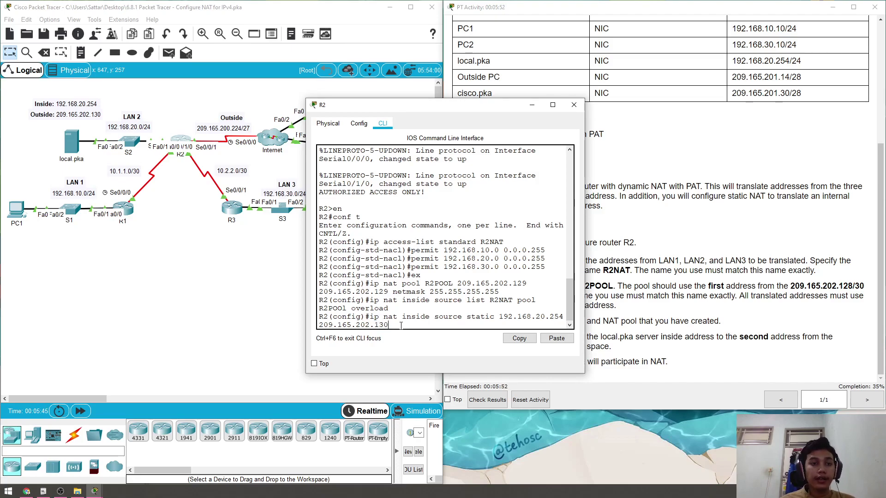
pyautogui.press('Return')
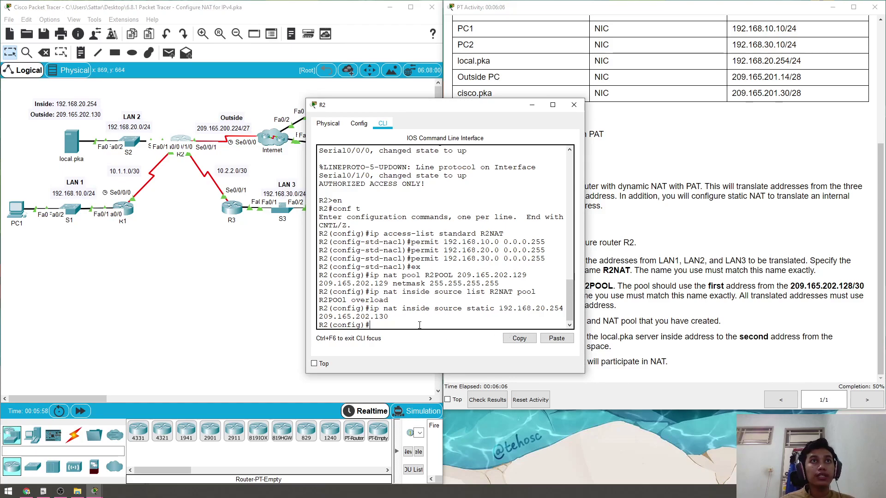
# Examine the topology and the addressing table to identify which R2 interfaces take part in NAT
pyautogui.click(272, 291)
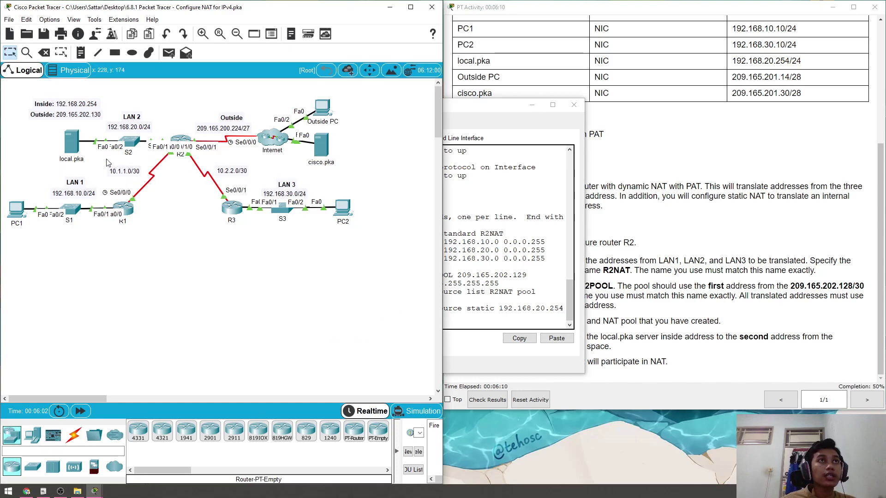
pyautogui.moveTo(130, 141); pyautogui.dragTo(133, 140)
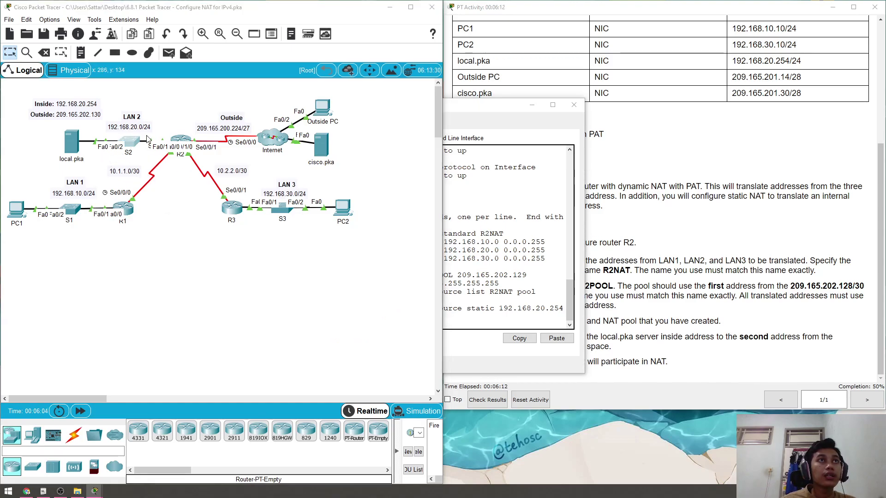
pyautogui.click(255, 259)
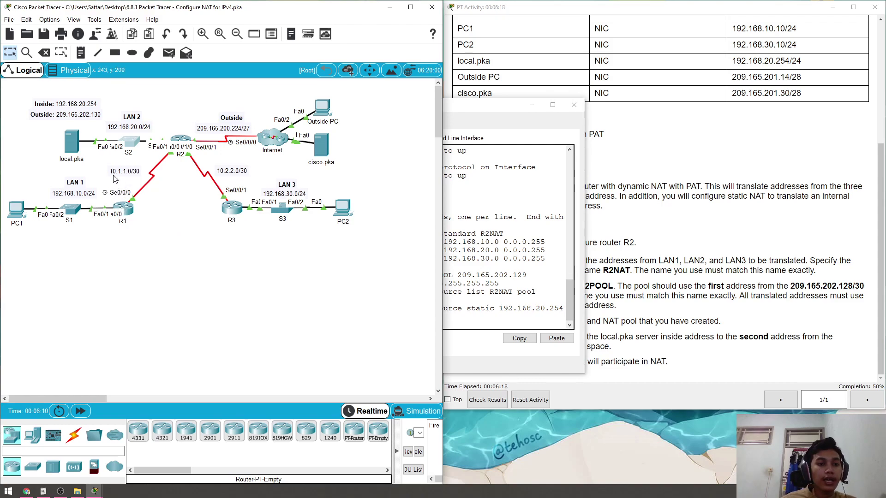
pyautogui.click(698, 220)
pyautogui.scroll(4, 683, 244)
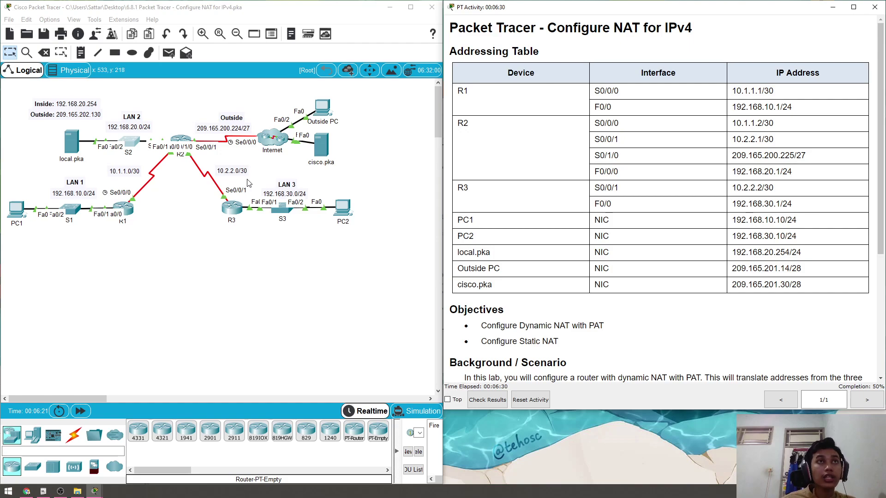
pyautogui.scroll(-5, 595, 298)
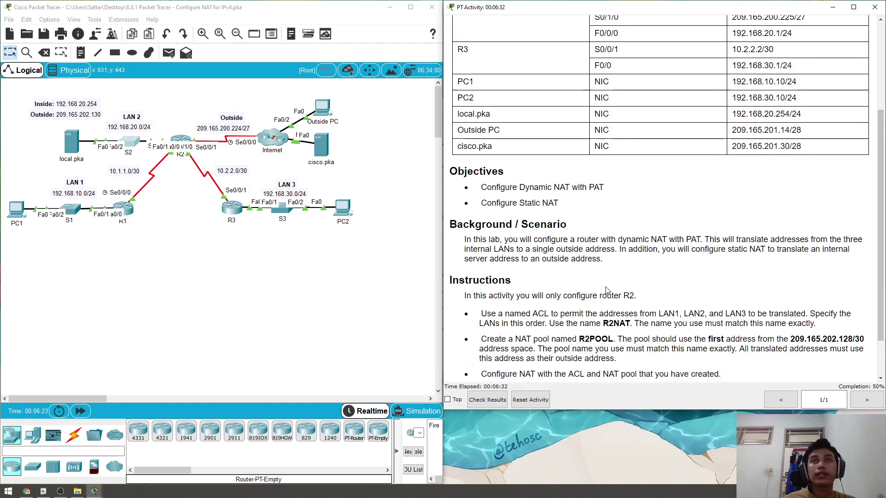
# On R2, set interface fa0/0 as a NAT inside interface and return to global configuration mode
pyautogui.hotkey('alt', 'Tab')
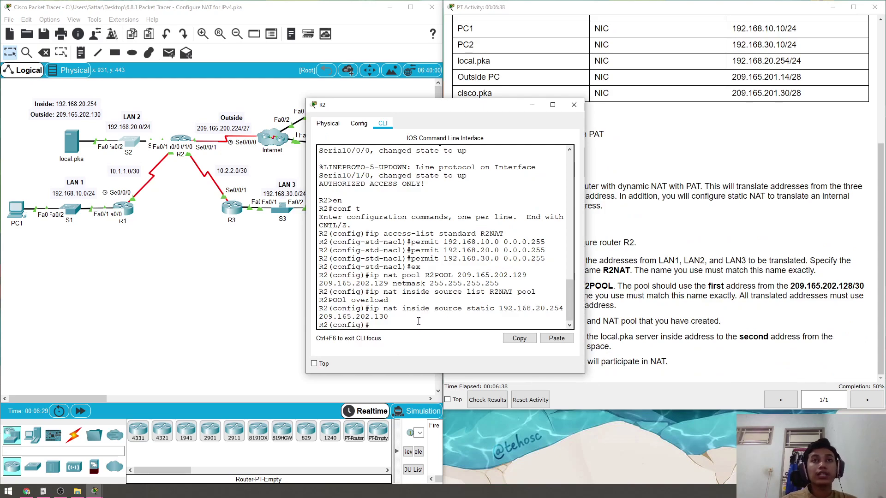
pyautogui.write('int')
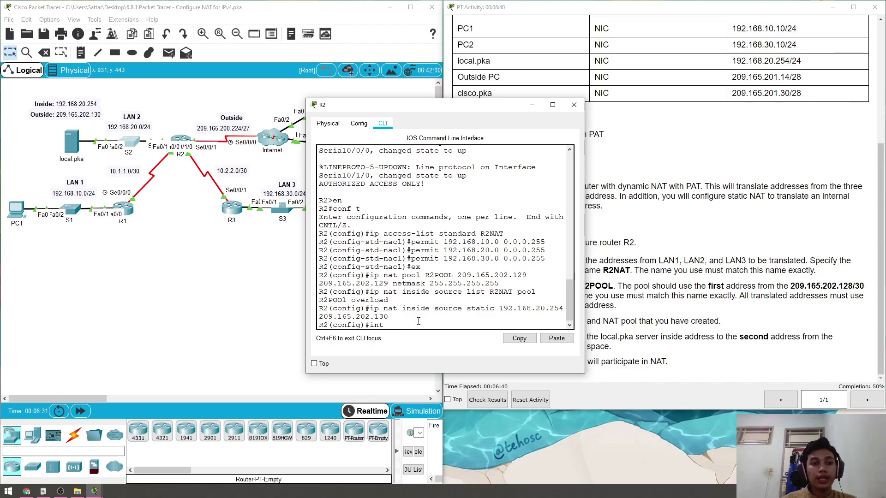
pyautogui.write(' fa0/')
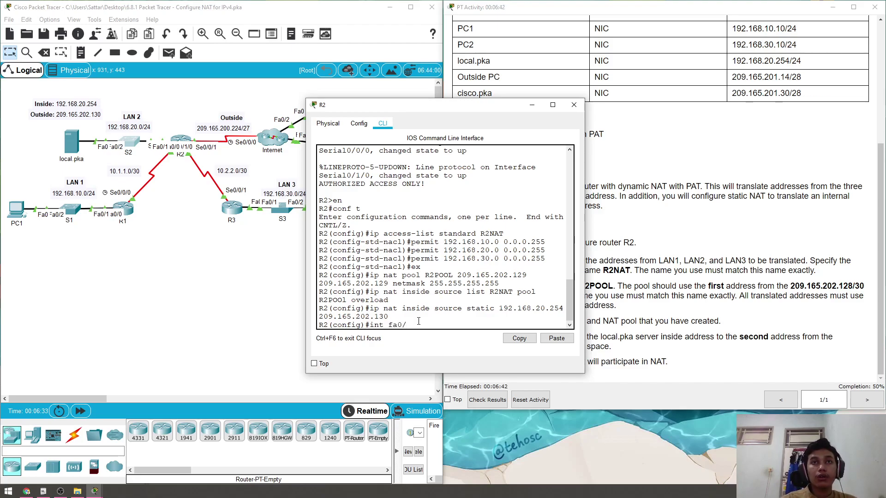
pyautogui.write('0')
pyautogui.press('Return')
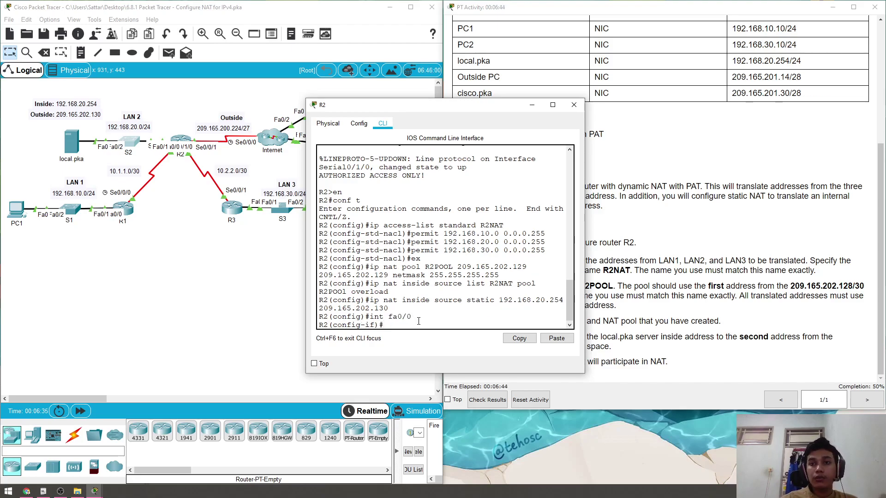
pyautogui.write('ip nat insid')
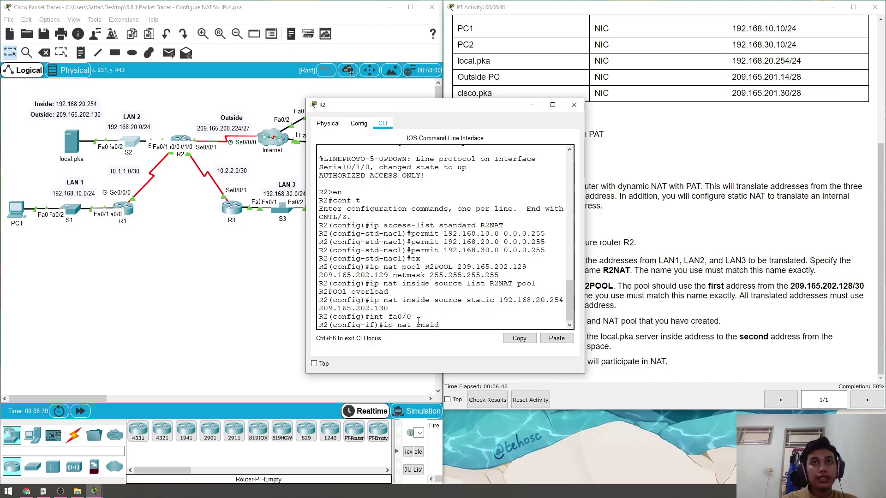
pyautogui.write('e')
pyautogui.press('Return')
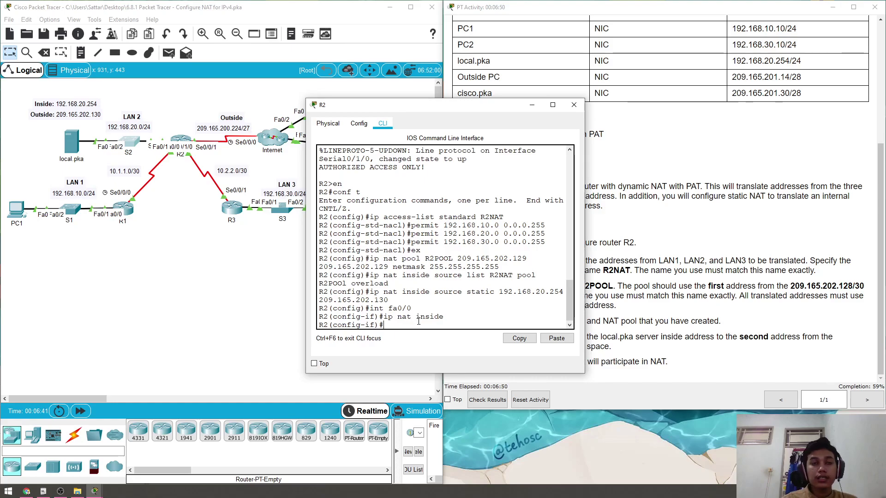
pyautogui.write('ex')
pyautogui.press('Return')
# Set R2's serial interface se0/0/0 as NAT inside and exit its interface configuration
pyautogui.write('int fse')
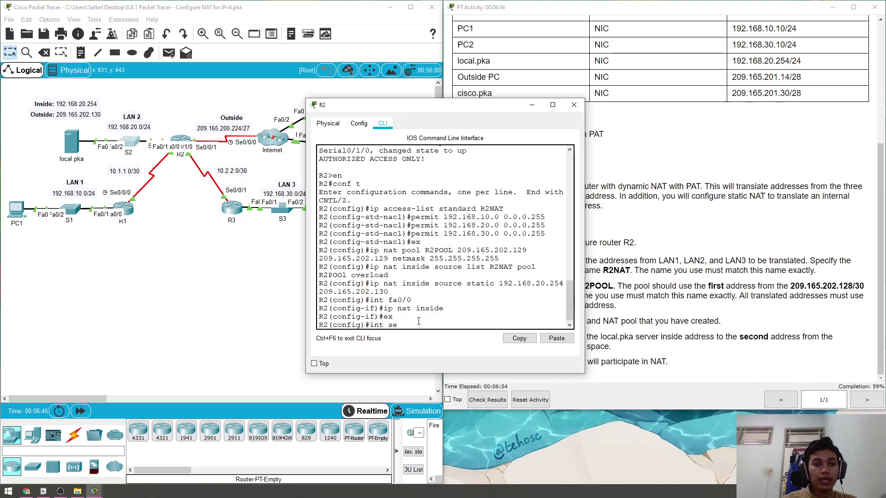
pyautogui.write('0/0/0')
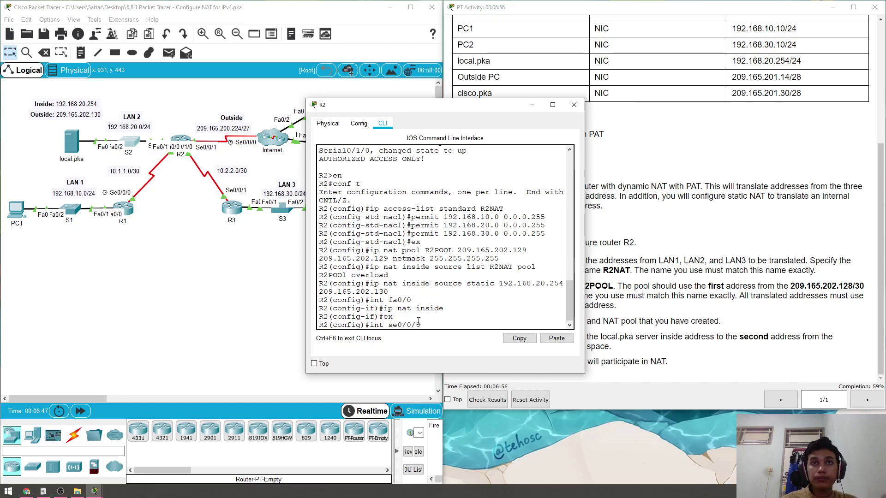
pyautogui.write('/0')
pyautogui.press('Return')
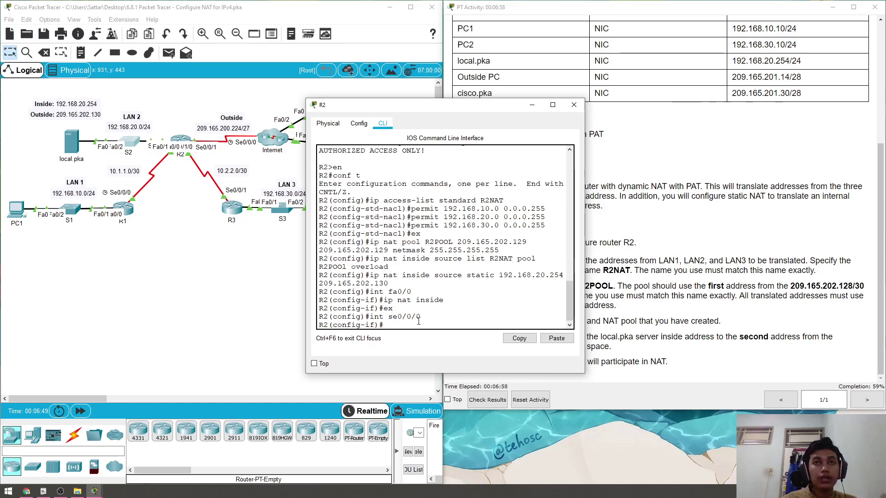
pyautogui.write('ip nat inside')
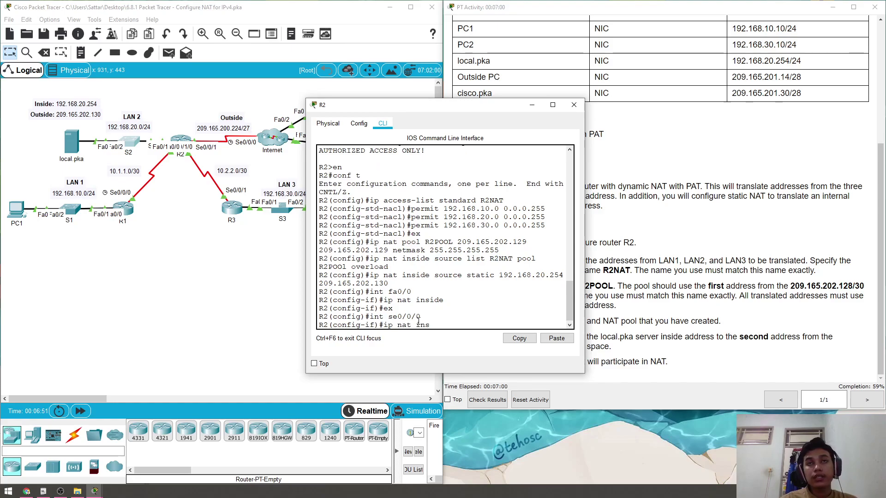
pyautogui.press('Return')
pyautogui.write('ex')
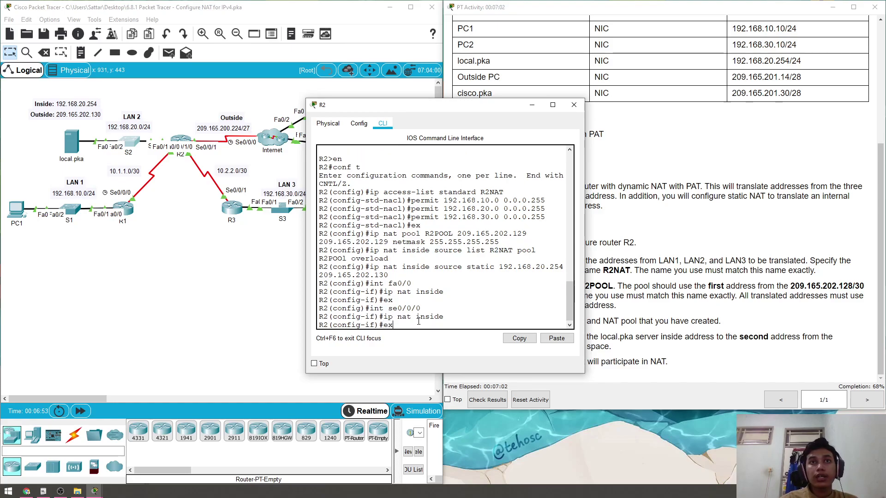
pyautogui.press('Return')
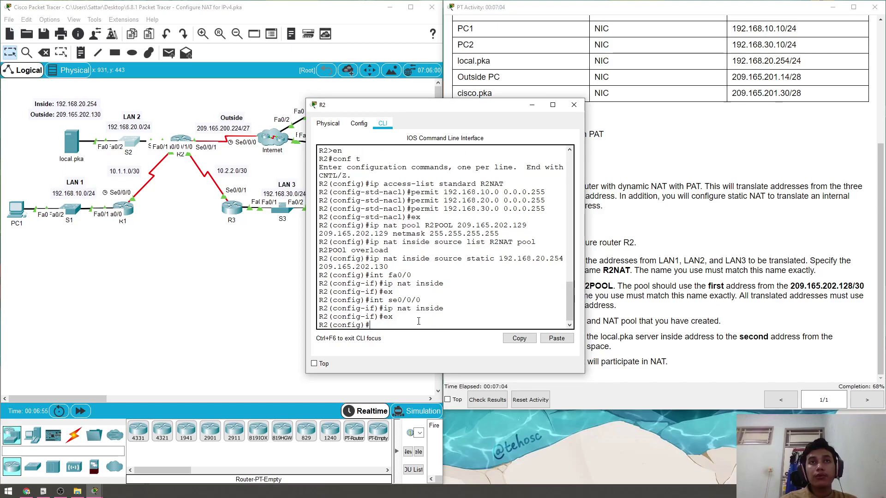
# Set R2's serial interface se0/0/1 as NAT inside and exit its interface configuration
pyautogui.write('int s')
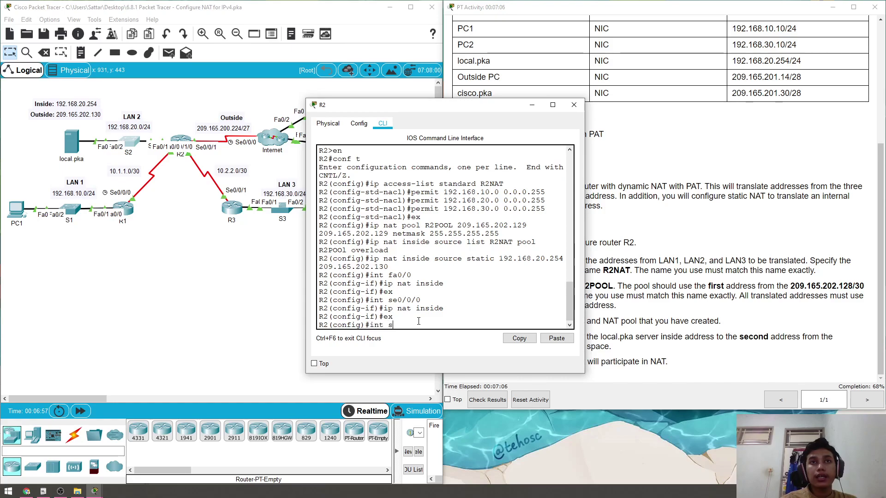
pyautogui.write('e0/0/1')
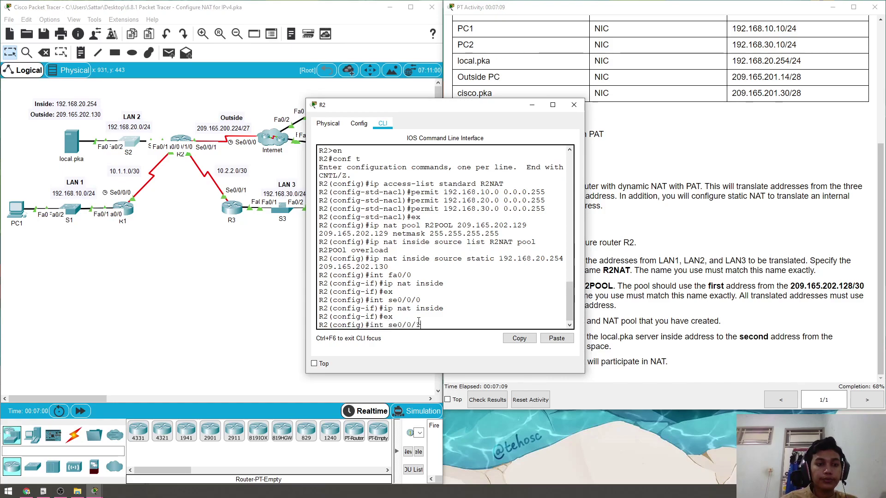
pyautogui.press('Return')
pyautogui.write('ip')
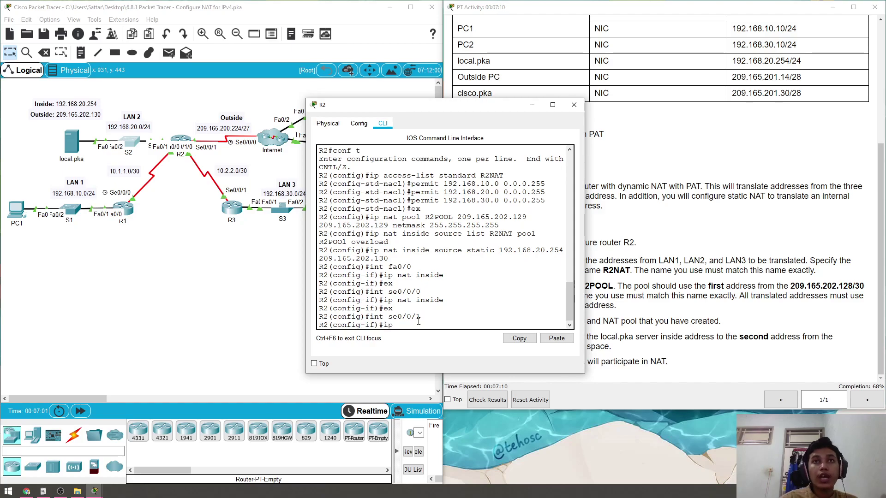
pyautogui.write(' nat inside')
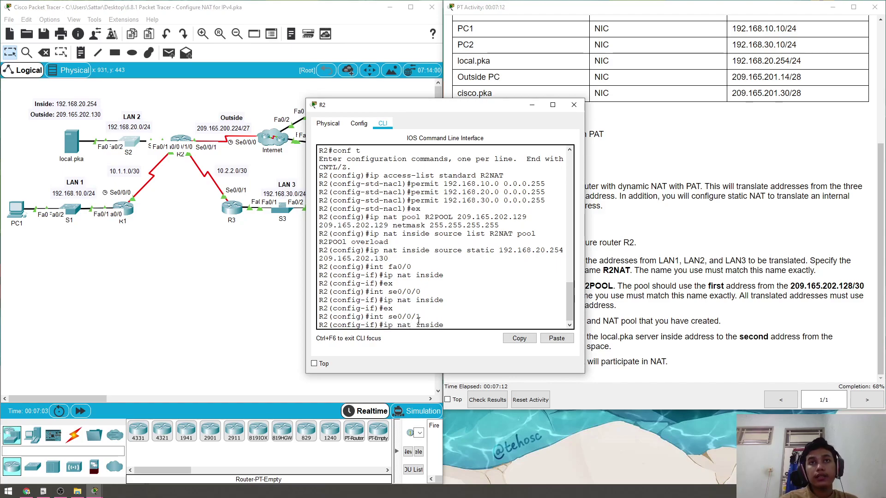
pyautogui.press('Return')
pyautogui.write('ex')
pyautogui.press('Return')
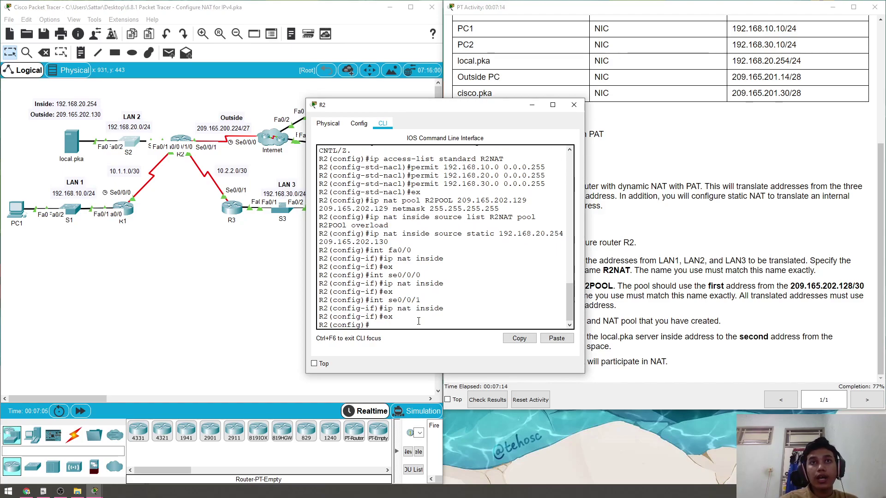
# On R2's serial interface se0/1/0, apply NAT inside and replace it with NAT outside
pyautogui.write('int')
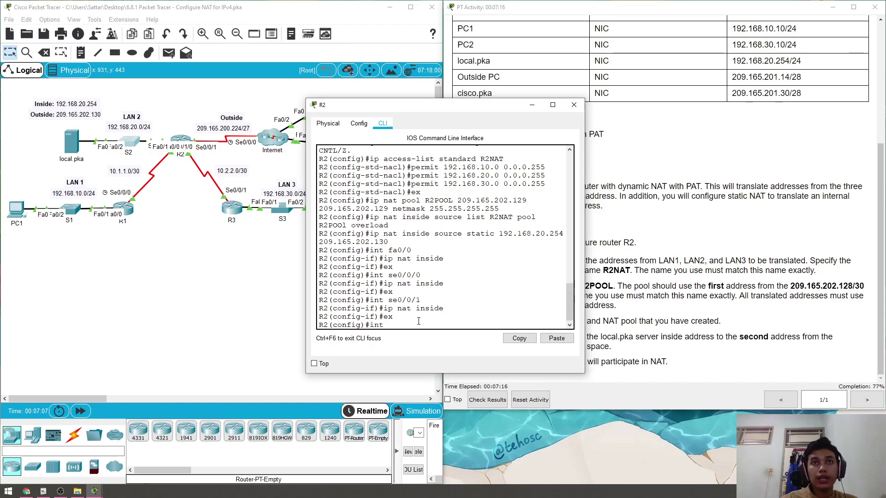
pyautogui.write(' se0/1/0')
pyautogui.write('ip nat inside')
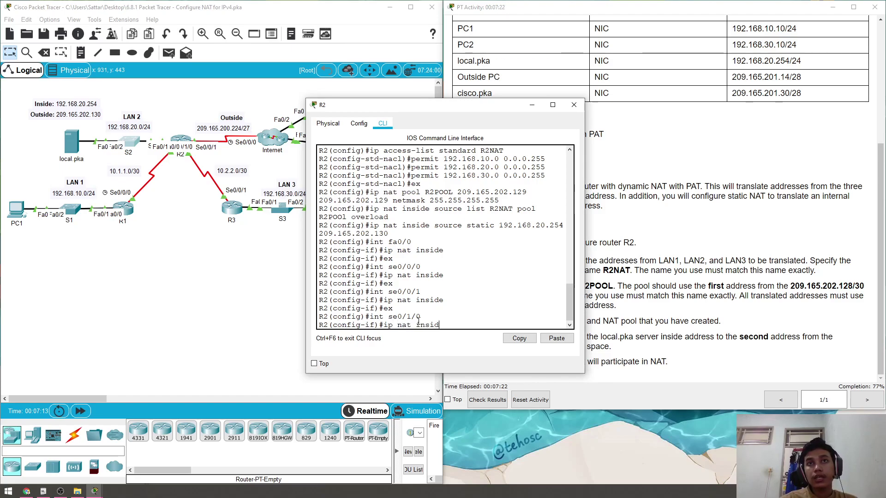
pyautogui.press('Return')
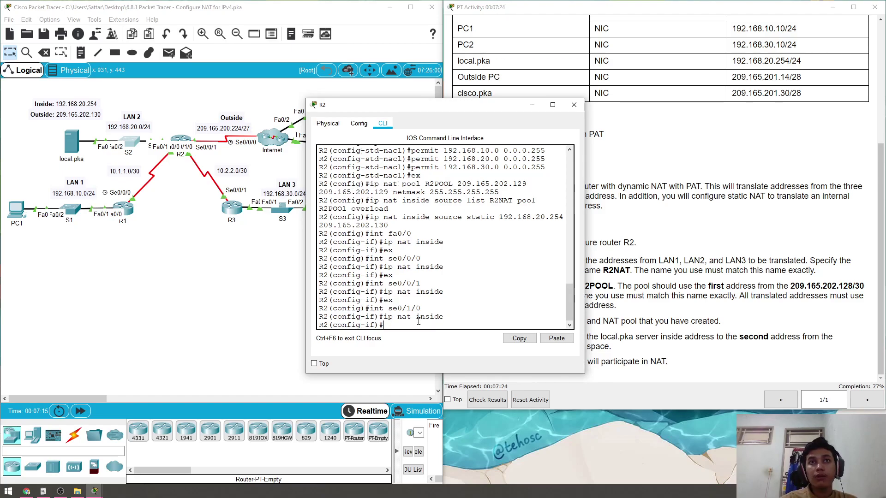
pyautogui.write('ip nat')
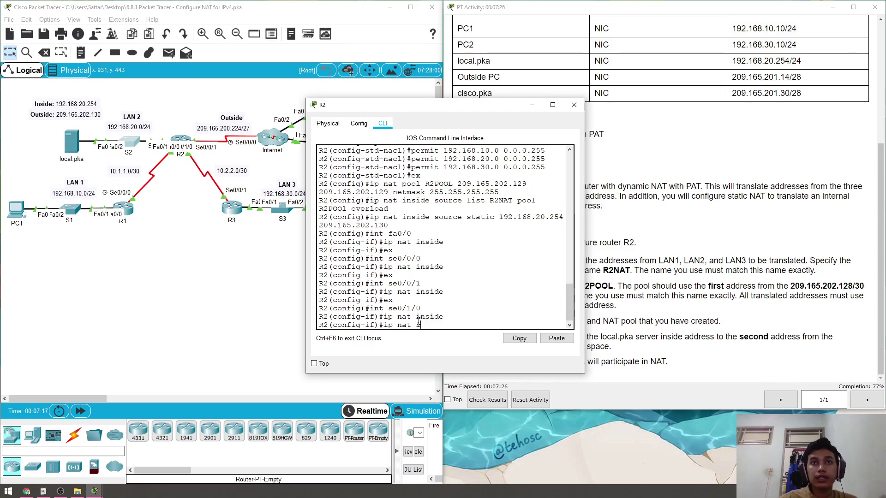
pyautogui.write(' outside')
pyautogui.press('Return')
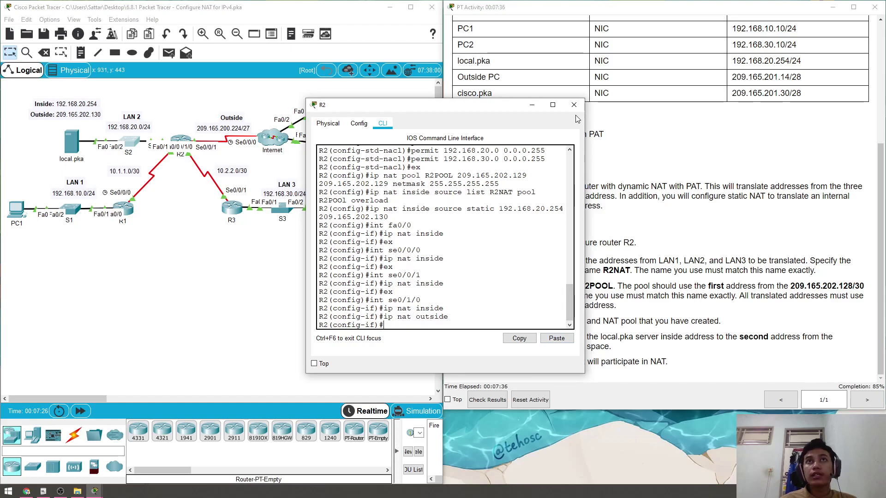
# Check the activity results, inspect the assessment items including the inside source list NAT setting, and close the results
pyautogui.click(626, 144)
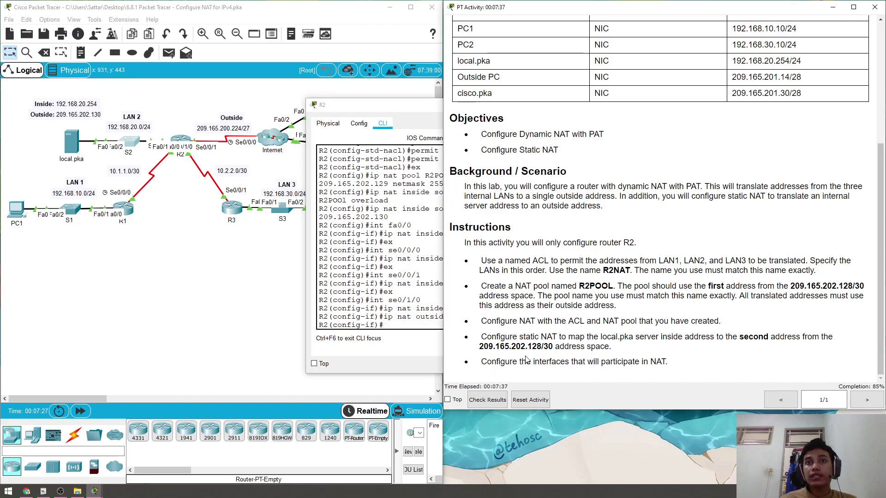
pyautogui.click(487, 400)
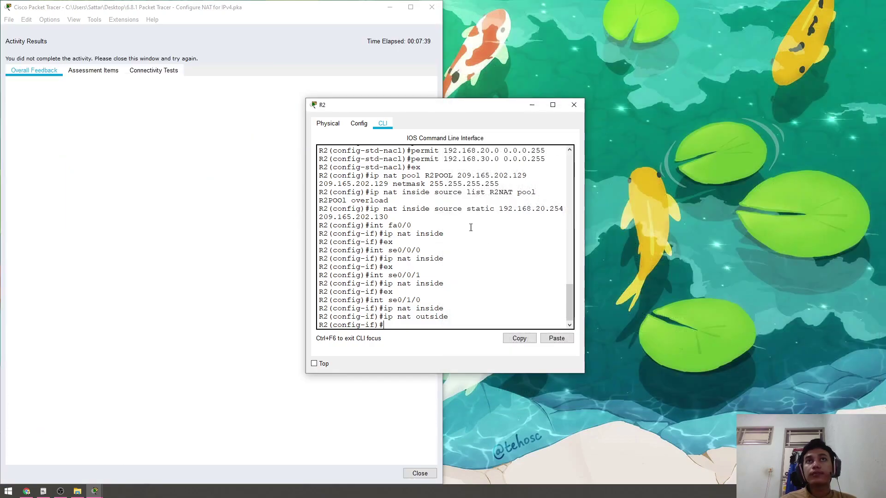
pyautogui.click(574, 106)
pyautogui.click(95, 71)
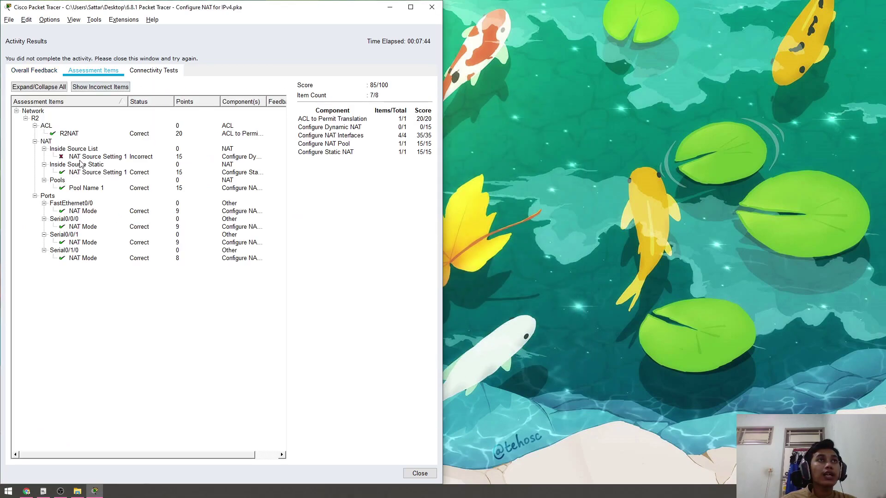
pyautogui.click(116, 160)
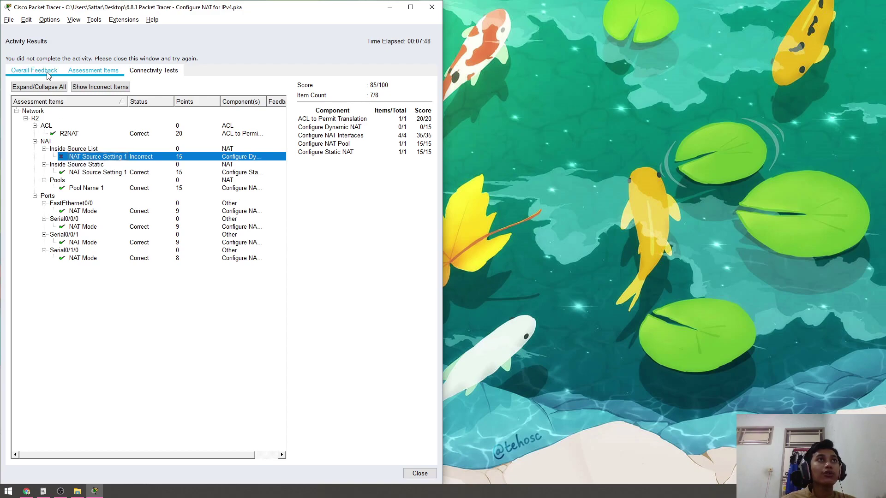
pyautogui.click(419, 473)
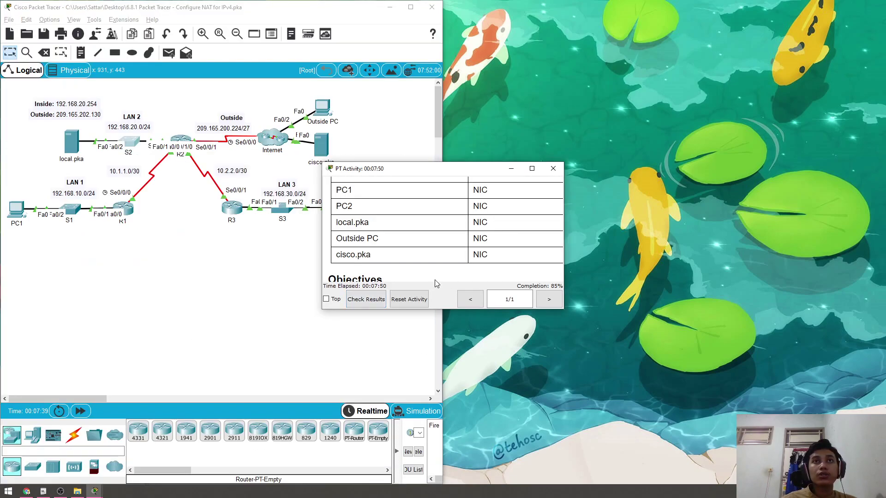
# Move and resize the activity instructions window so it sits beside the topology, and reopen R2's command line
pyautogui.moveTo(457, 171); pyautogui.dragTo(839, 134)
pyautogui.moveTo(767, 100); pyautogui.dragTo(885, 107)
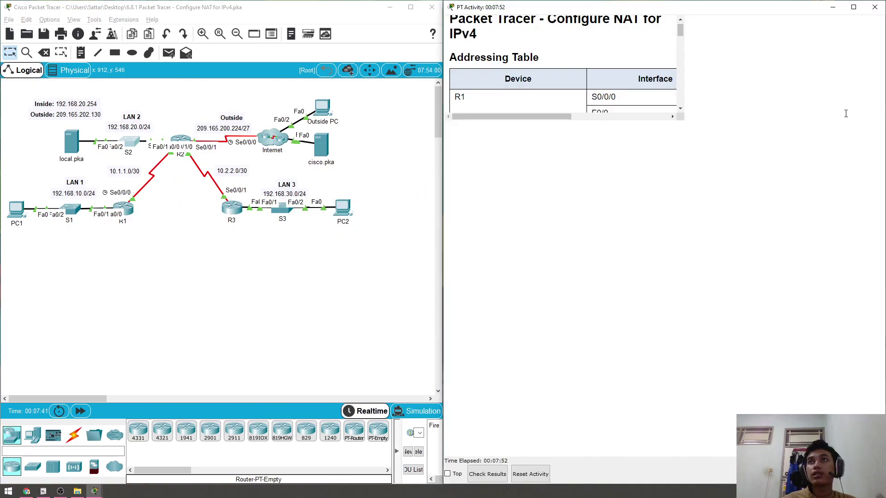
pyautogui.moveTo(682, 483); pyautogui.dragTo(689, 391)
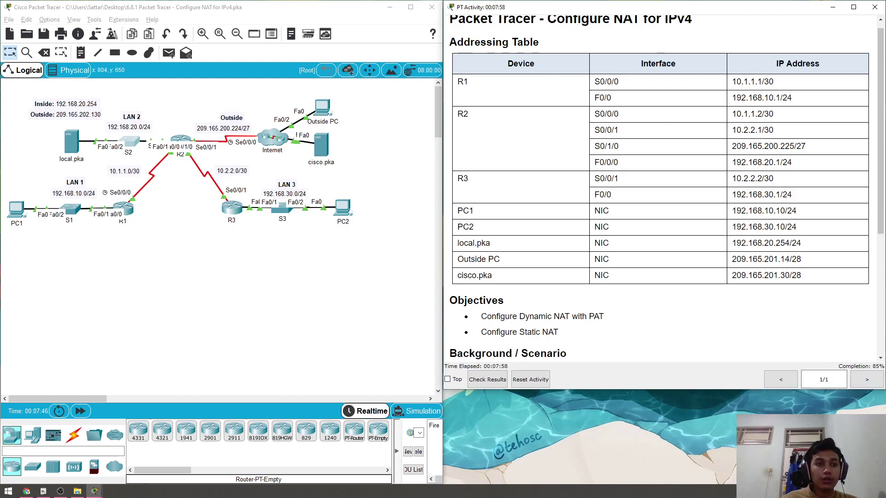
pyautogui.click(180, 140)
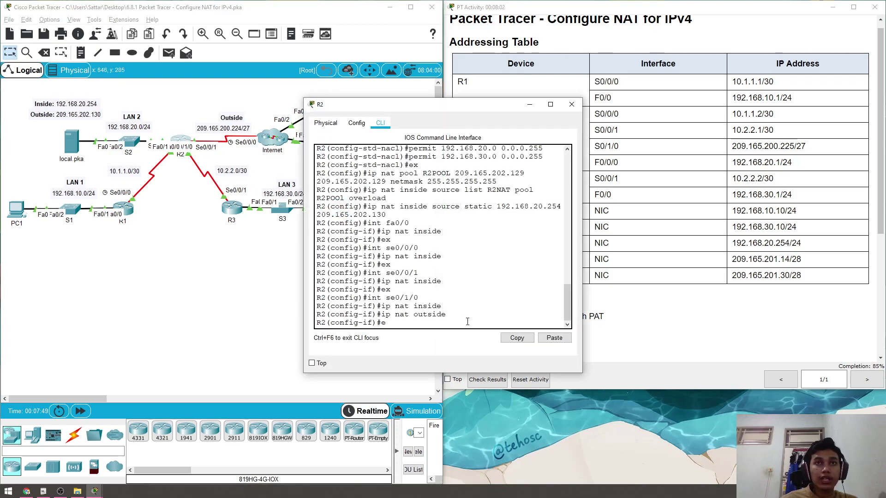
# Exit R2's interface configuration, re-enter the NAT inside source list R2NAT with pool R2POOL and overload, and close R2's window
pyautogui.write('ex')
pyautogui.press('Return')
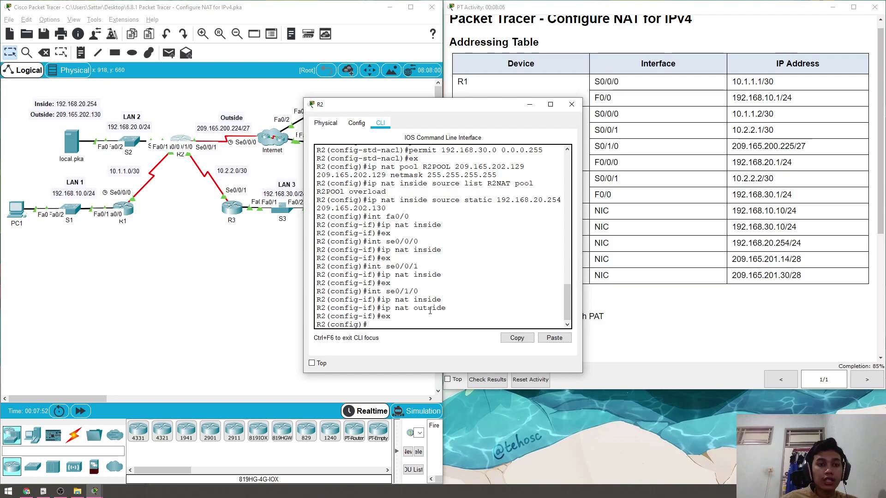
pyautogui.write('ip nat')
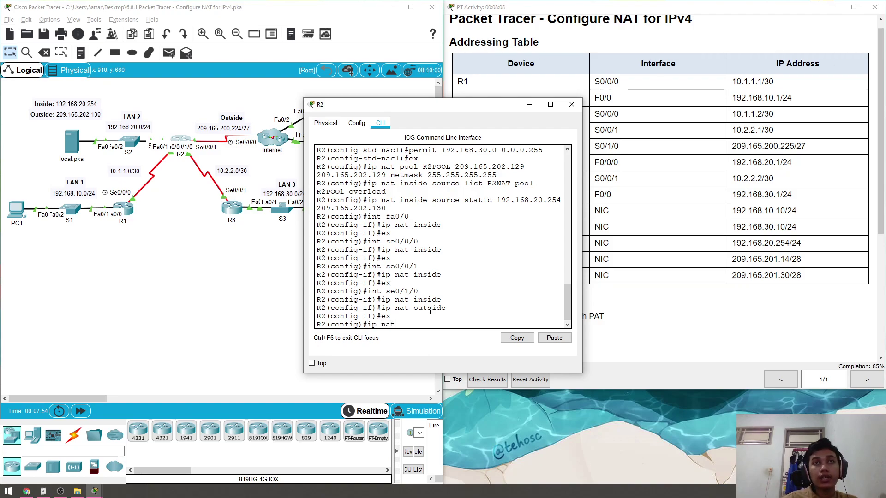
pyautogui.write(' inside')
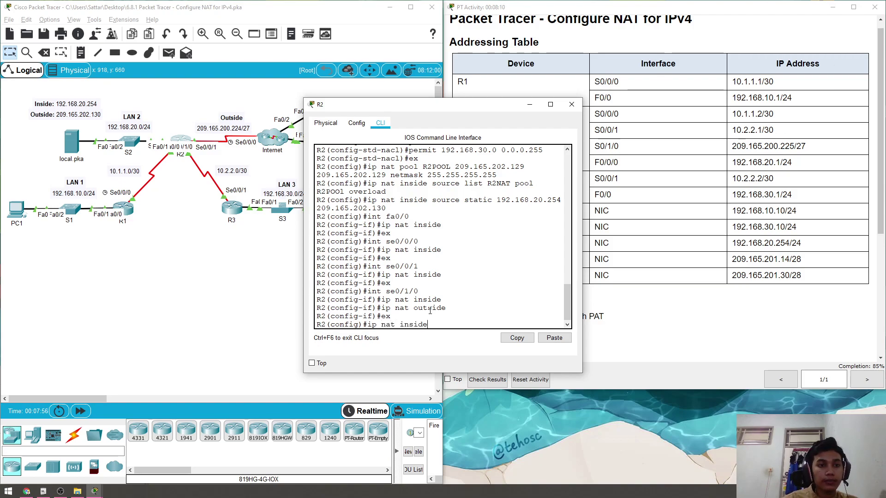
pyautogui.write(' source lis')
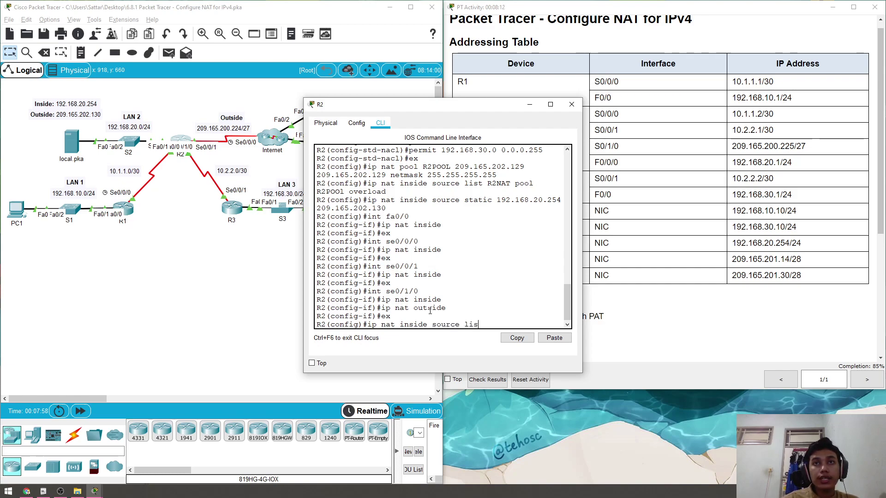
pyautogui.write('t R2NAT pool')
pyautogui.press('BackSpace')
pyautogui.press('BackSpace')
pyautogui.press('BackSpace')
pyautogui.write('pool')
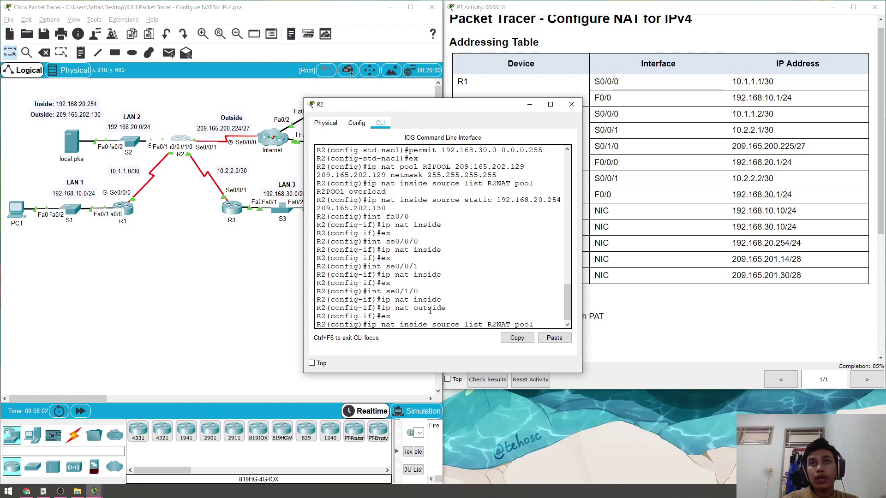
pyautogui.write(' R2P')
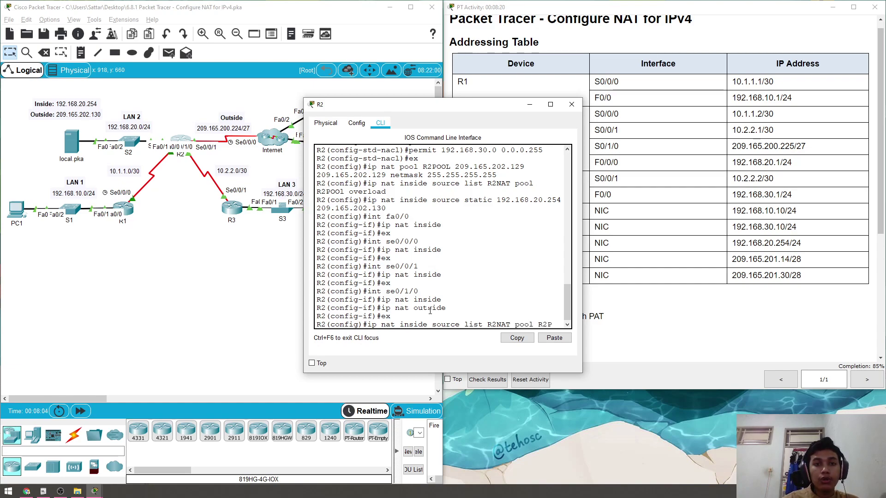
pyautogui.write('OOL overload')
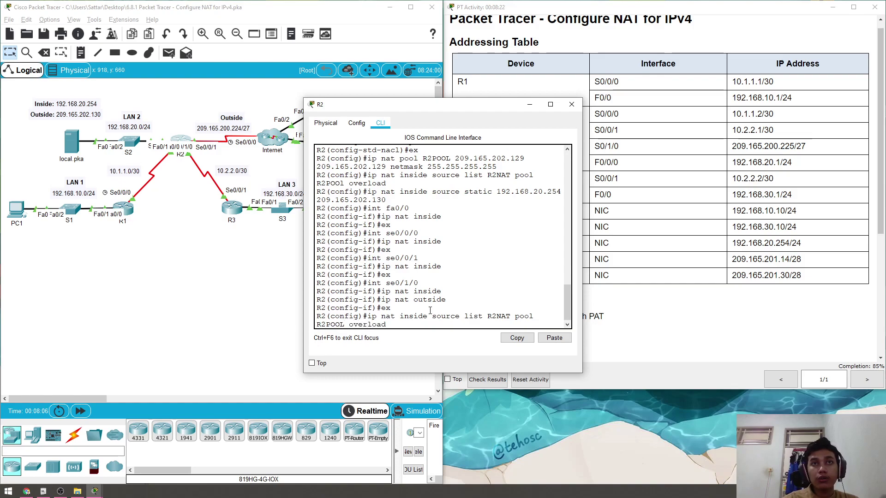
pyautogui.press('Return')
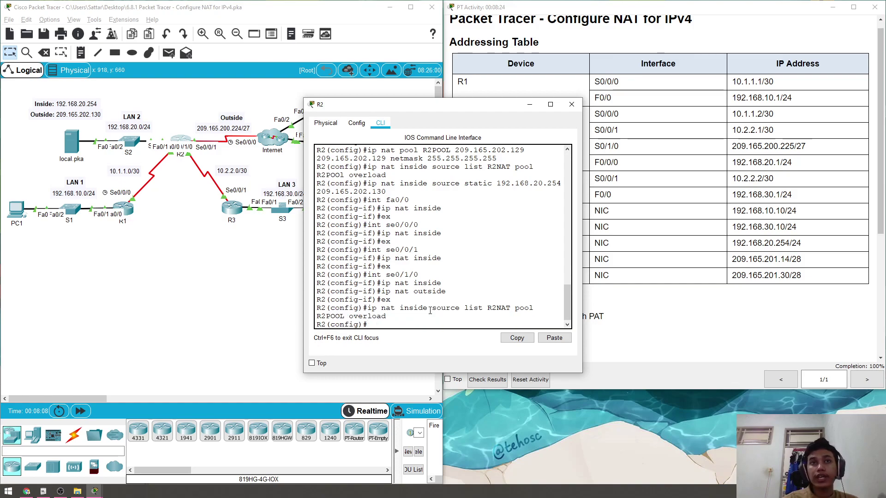
pyautogui.moveTo(455, 307); pyautogui.dragTo(492, 308)
pyautogui.click(481, 326)
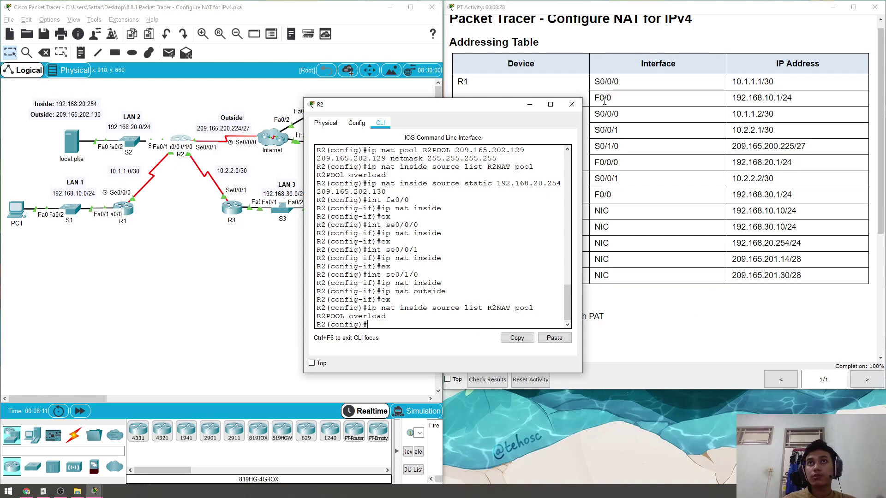
pyautogui.click(572, 105)
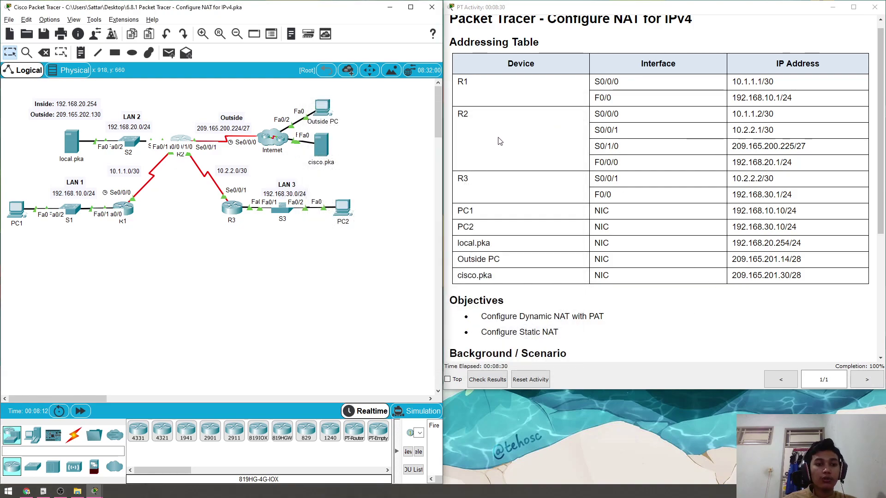
# Ping cisco.pka from PC1's command prompt, fast-forwarding the simulation time, and close PC1's window
pyautogui.click(17, 210)
pyautogui.click(386, 123)
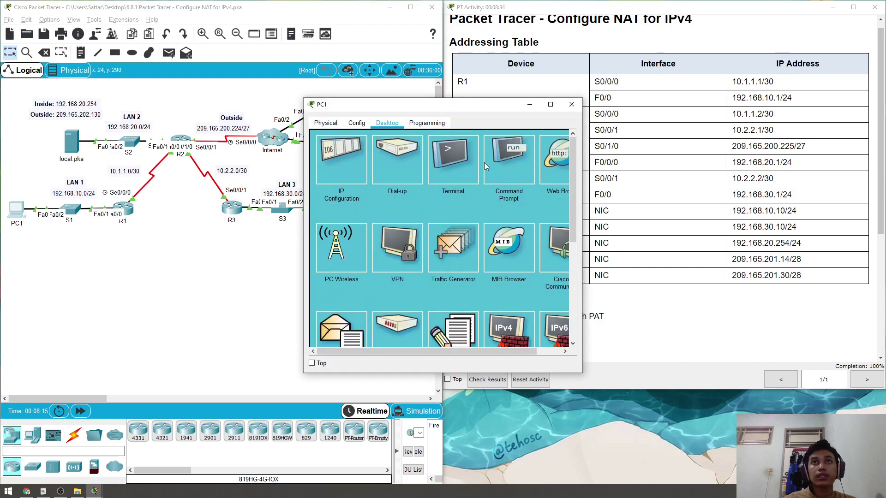
pyautogui.click(510, 175)
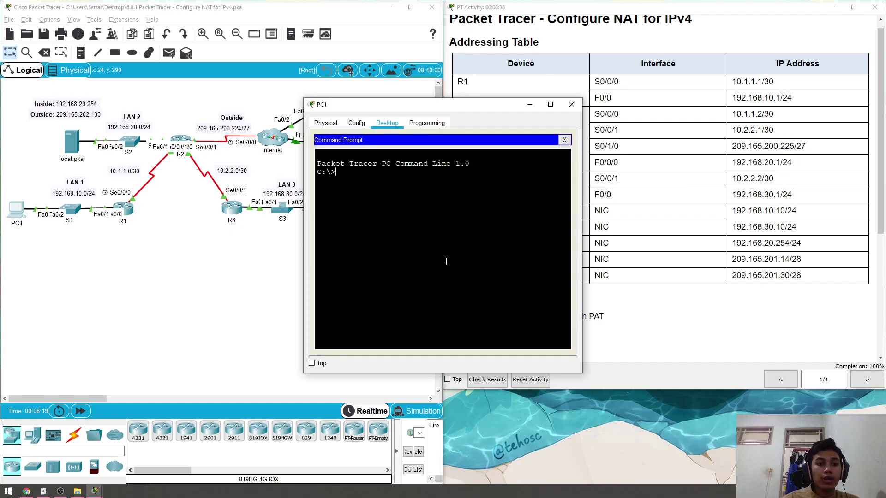
pyautogui.write('ping cisco.pka')
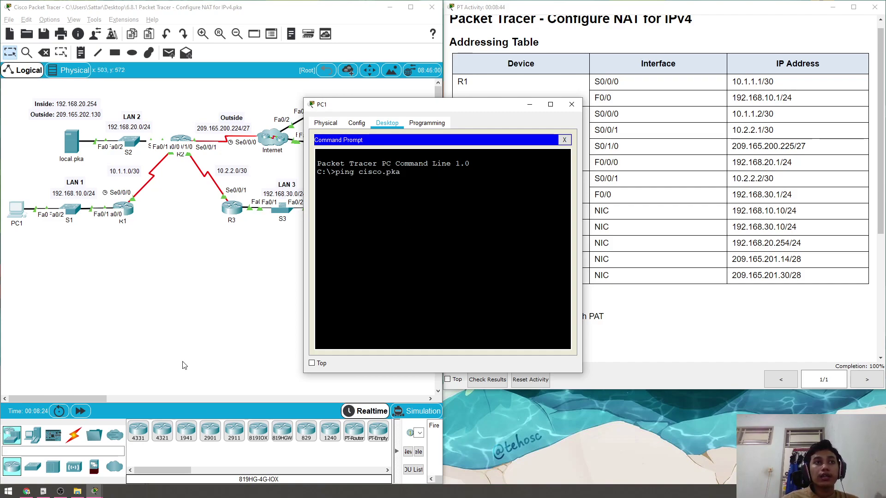
pyautogui.click(81, 411)
pyautogui.click(569, 135)
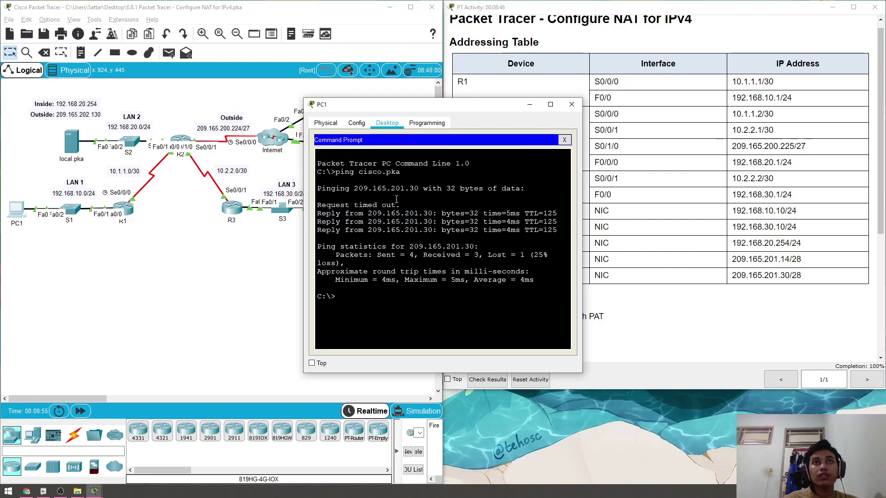
pyautogui.click(571, 104)
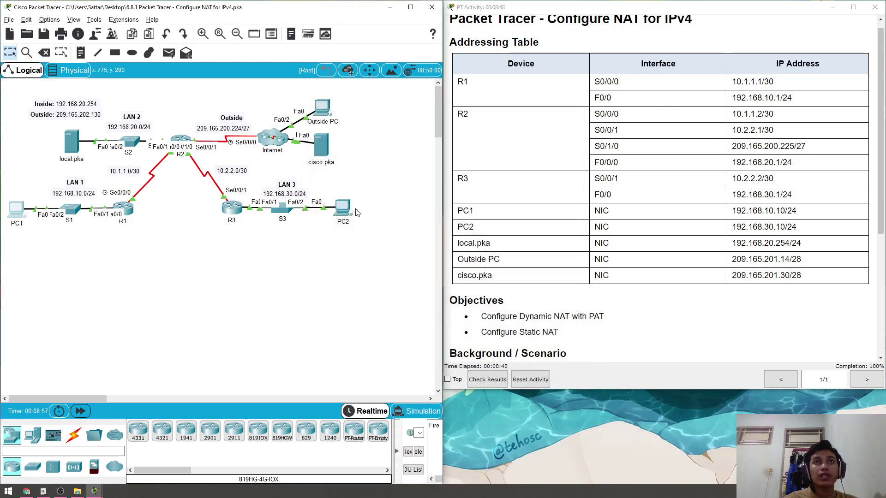
# Ping cisco.pka from PC2's command prompt and close PC2's window
pyautogui.click(345, 204)
pyautogui.click(387, 123)
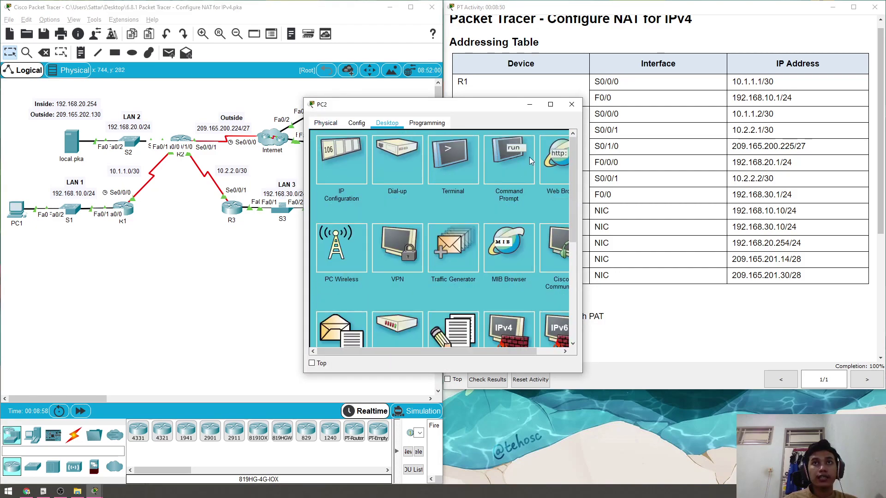
pyautogui.click(507, 171)
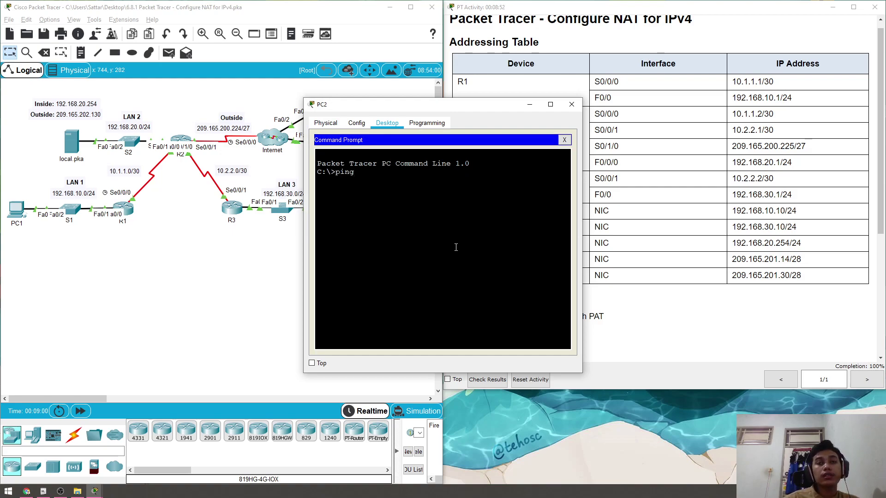
pyautogui.write('ping ciscp')
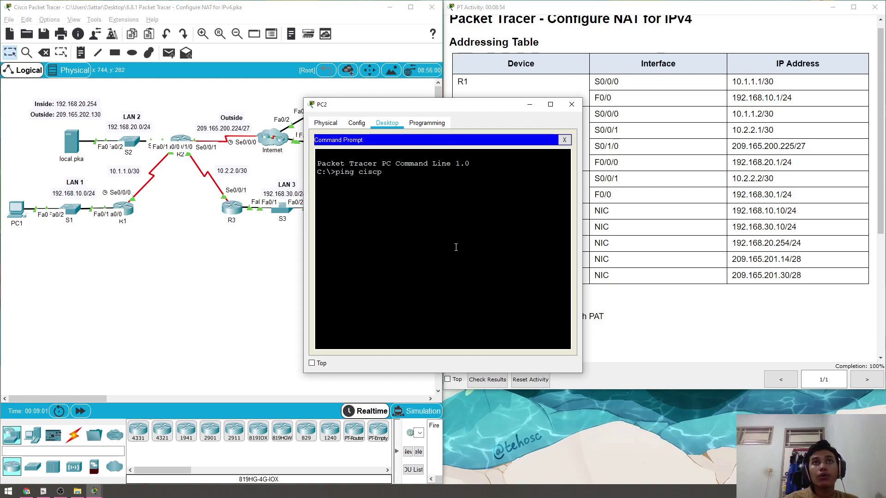
pyautogui.press('Return')
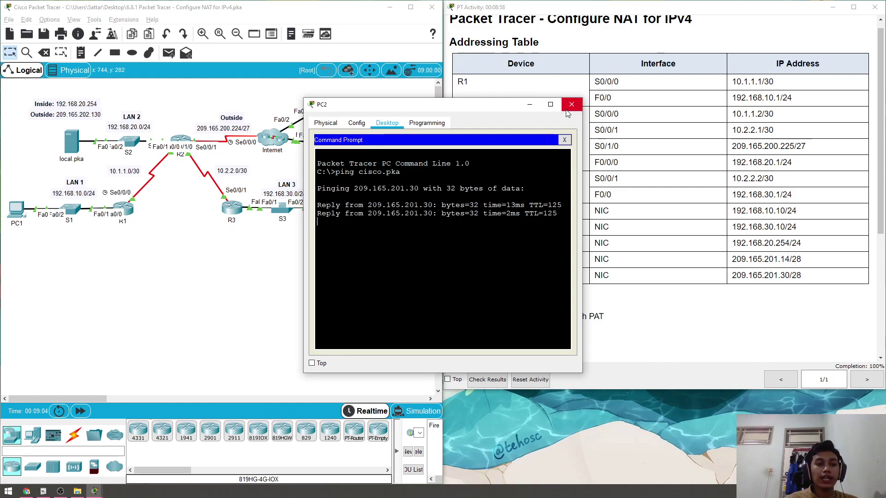
pyautogui.click(570, 107)
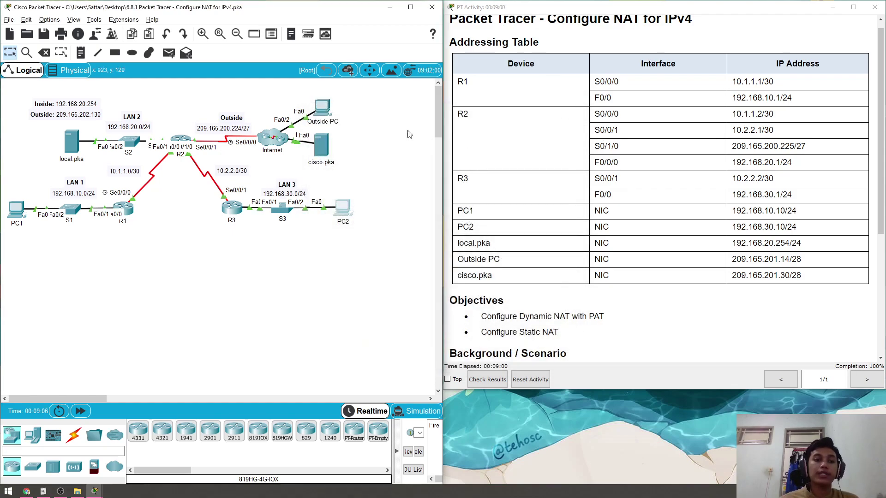
# Ping local.pka from the Outside PC's command prompt to test the static NAT
pyautogui.click(322, 107)
pyautogui.click(390, 123)
pyautogui.click(482, 185)
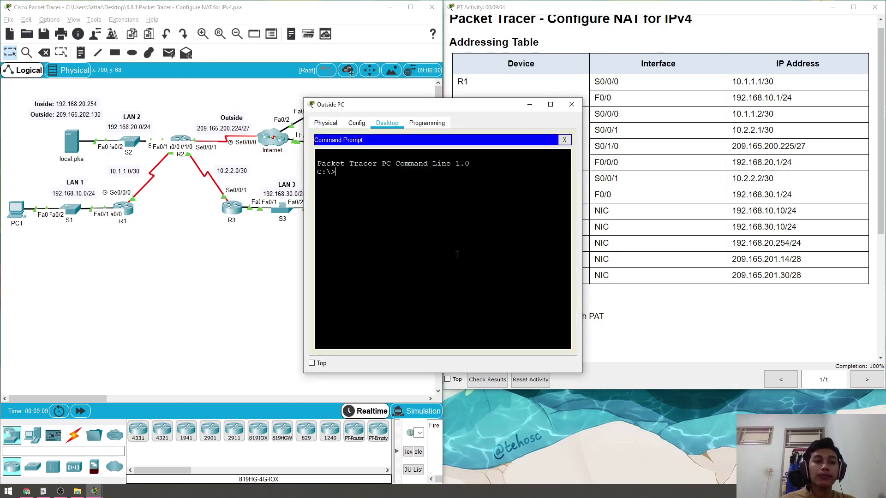
pyautogui.write('ping')
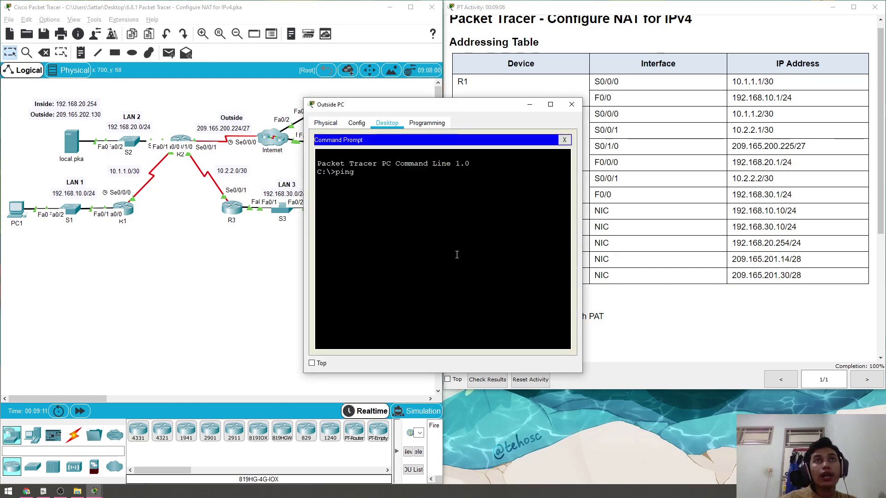
pyautogui.write(' local.pka')
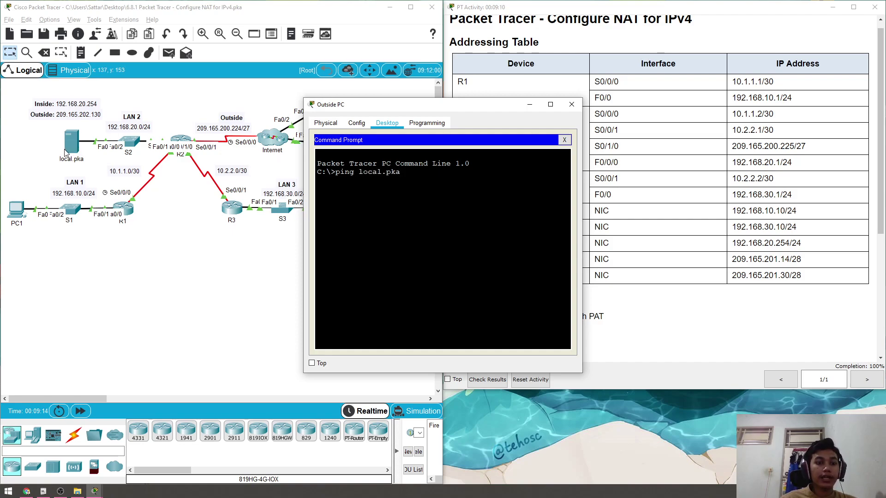
pyautogui.press('Return')
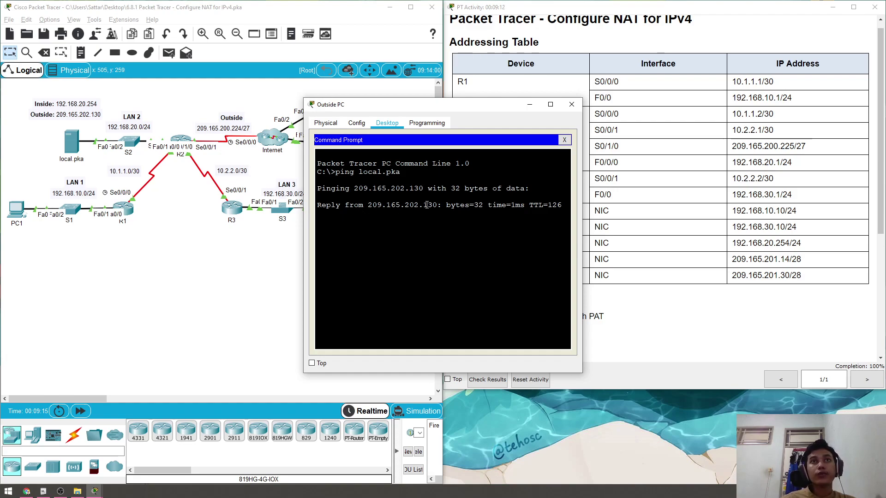